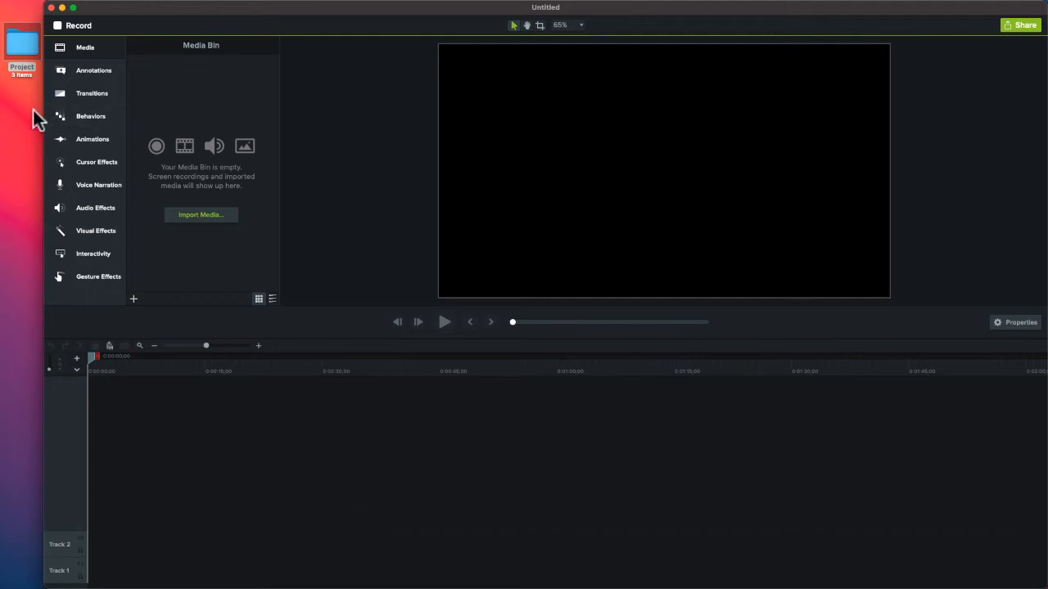
# - Open the Project folder from the desktop and show its files as icons
pyautogui.click(20, 46)
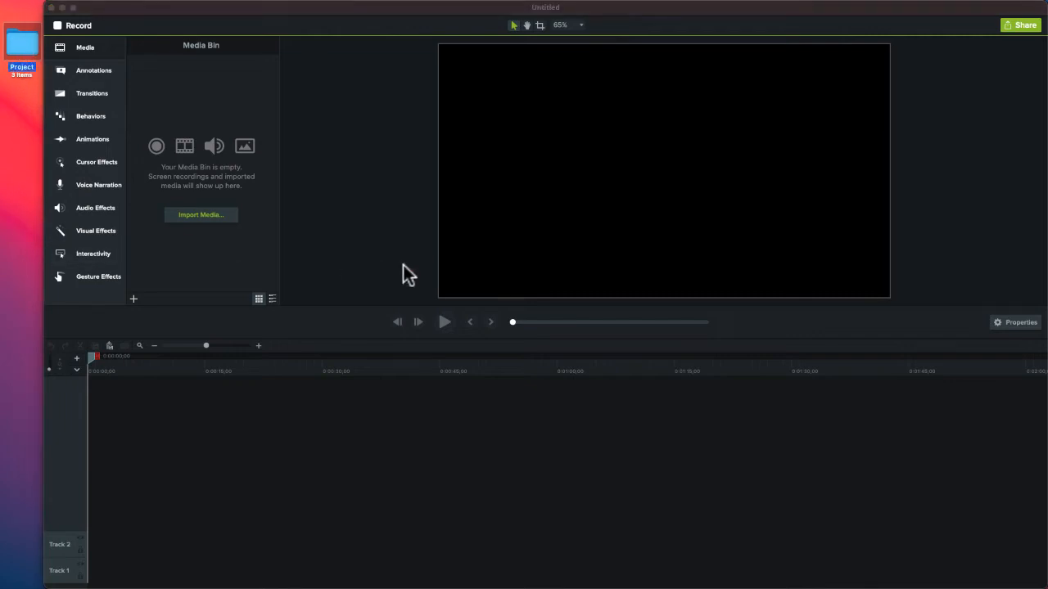
pyautogui.doubleClick(16, 56)
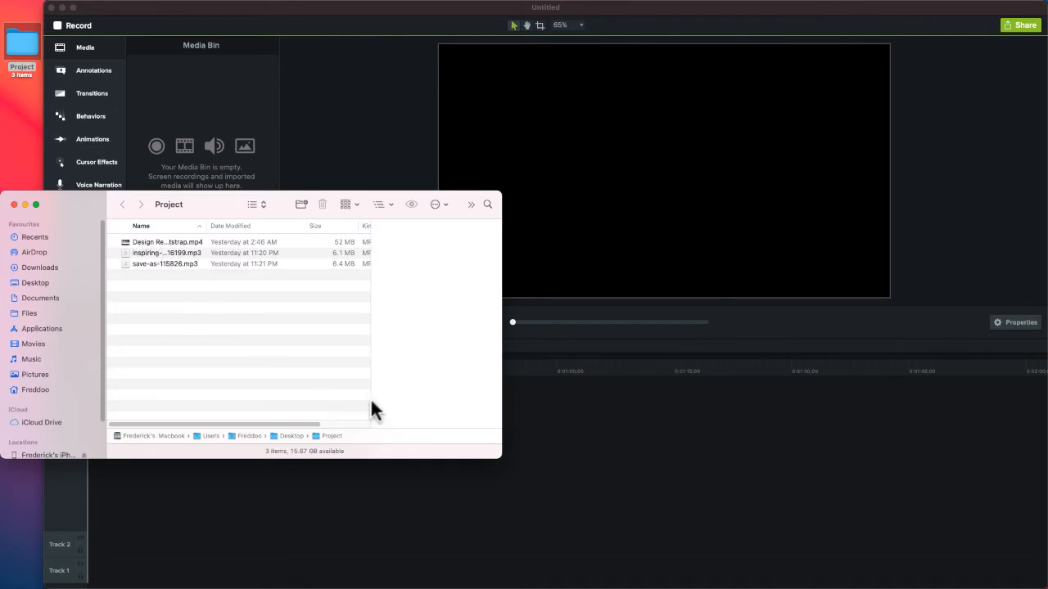
pyautogui.rightClick(279, 344)
pyautogui.moveTo(295, 390)
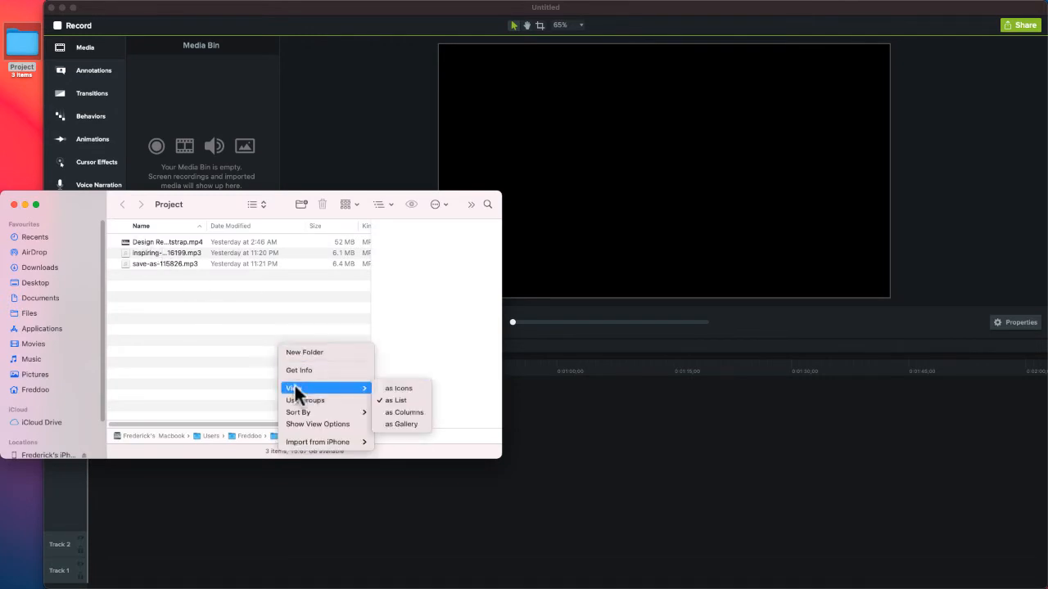
pyautogui.click(409, 388)
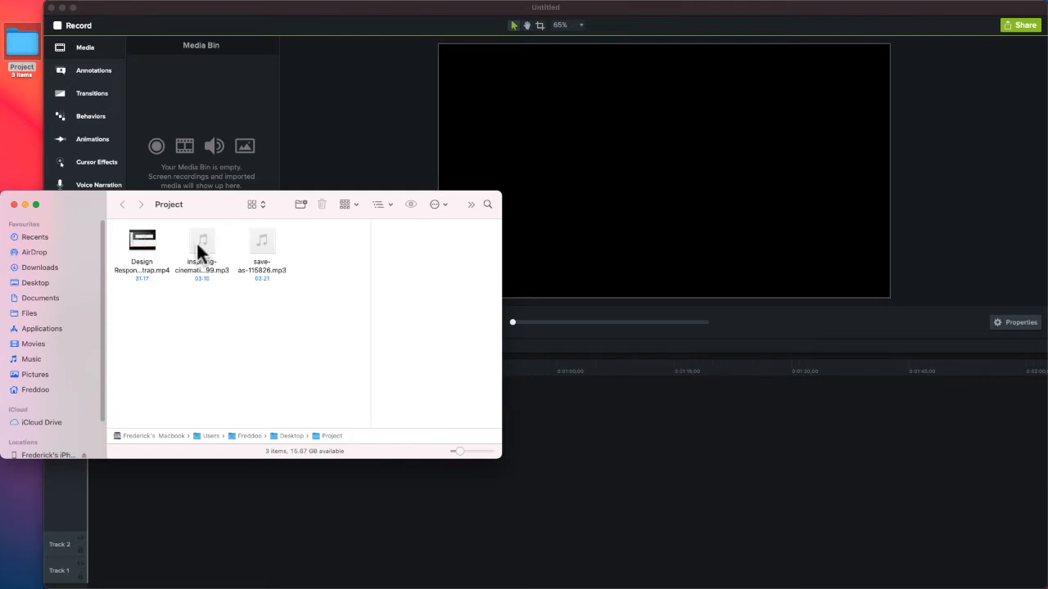
# - Preview the Design Responsive Webpage Footer Section with Bootstrap video, skipping to several later points, and close the preview
pyautogui.click(143, 244)
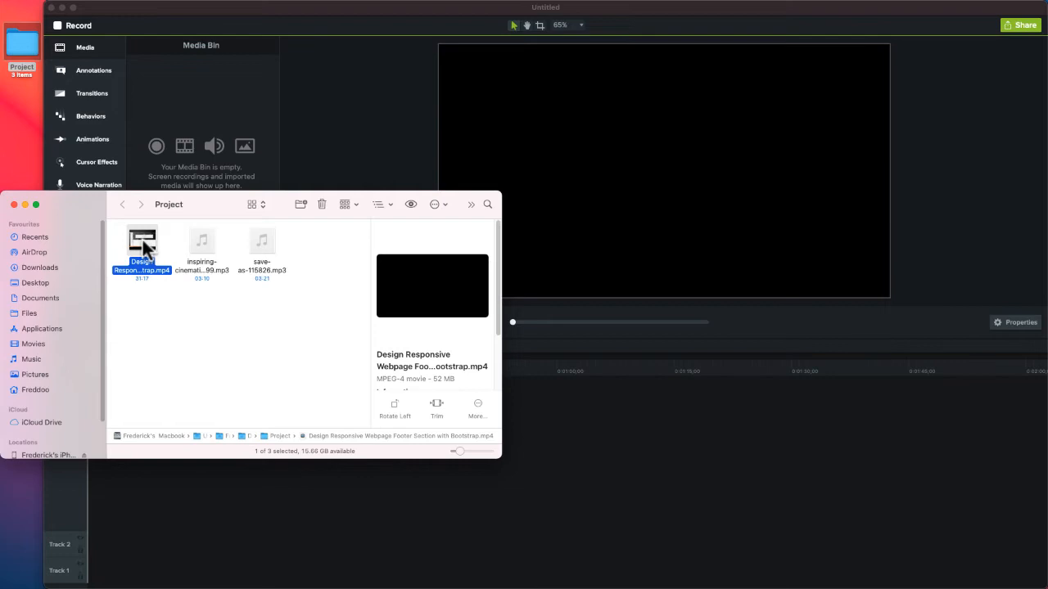
pyautogui.press('space')
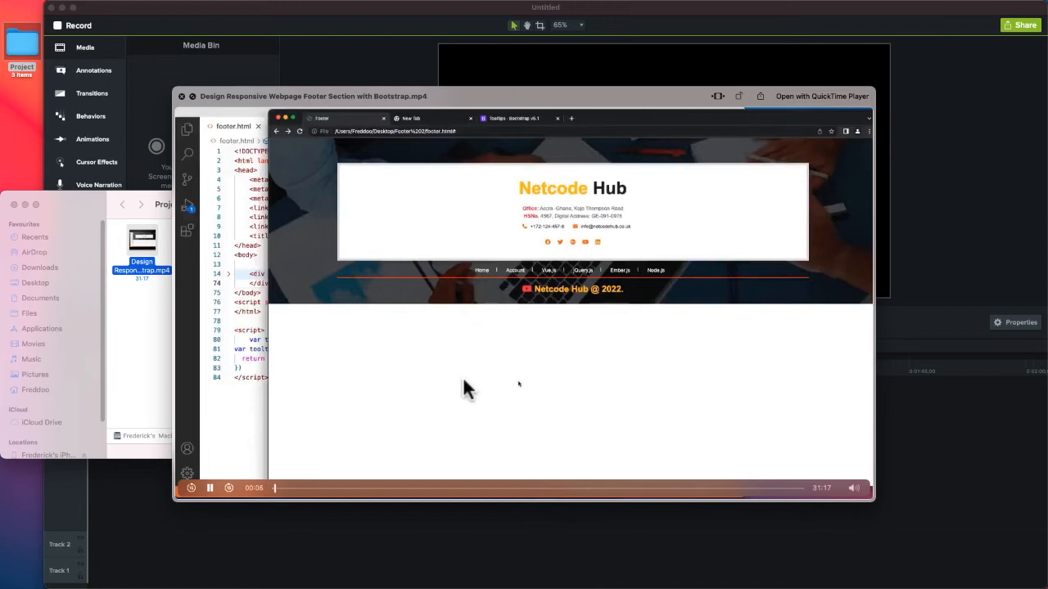
pyautogui.click(346, 488)
pyautogui.click(506, 488)
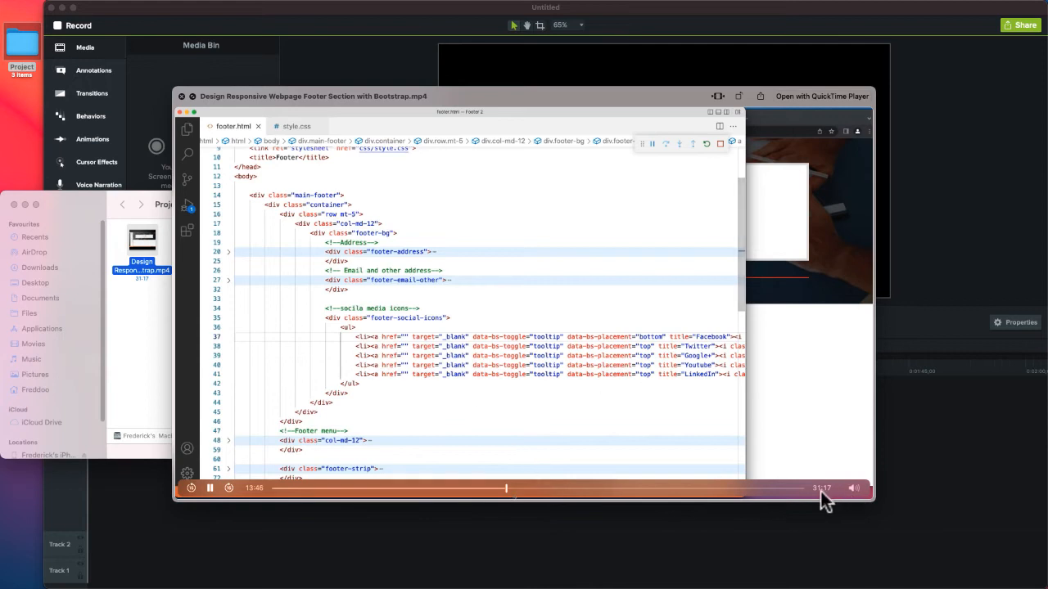
pyautogui.click(631, 486)
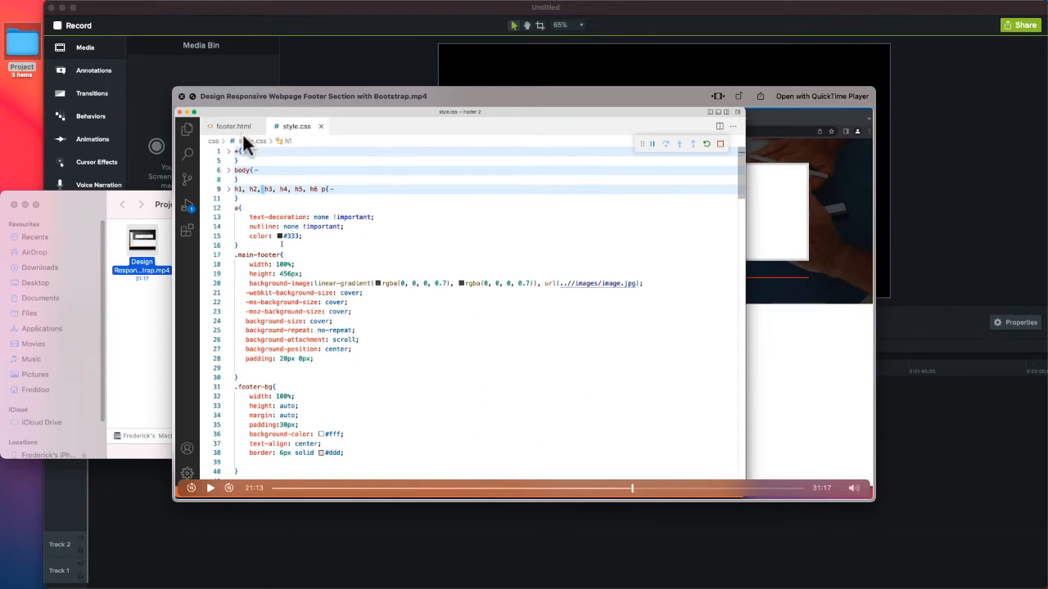
pyautogui.press('super+w')
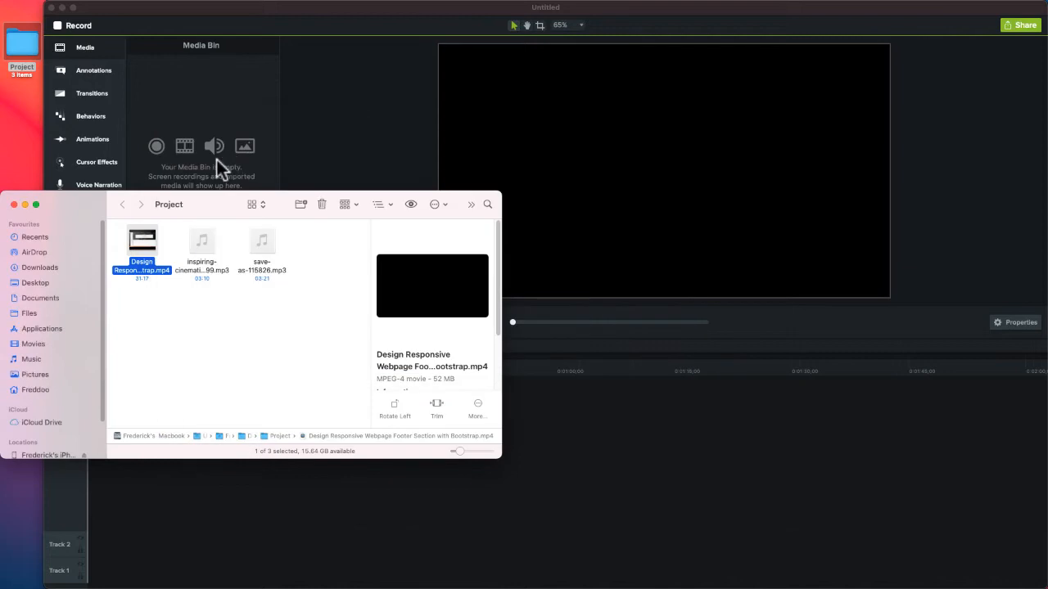
# - Preview the audio file inspiring-cinematic-ambient-116199.mp3, skipping ahead in it, and stop playback
pyautogui.click(202, 260)
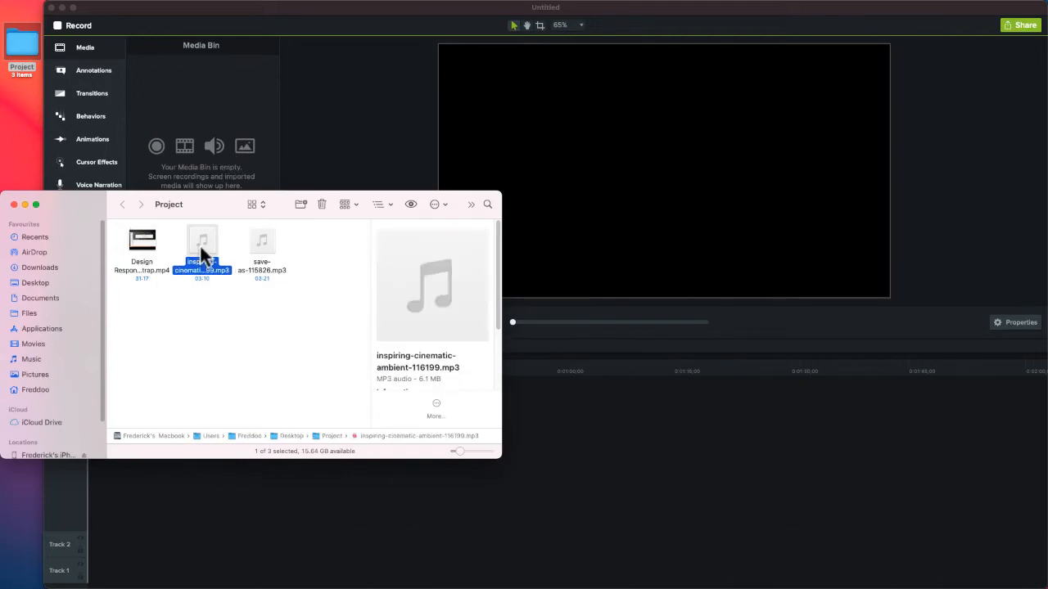
pyautogui.press('space')
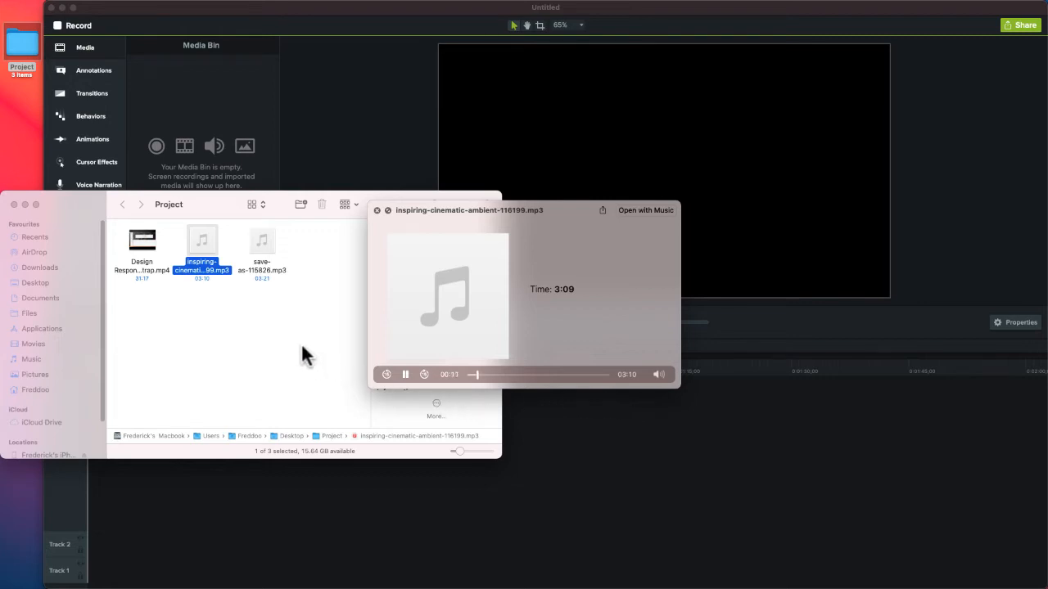
pyautogui.click(507, 374)
pyautogui.click(565, 375)
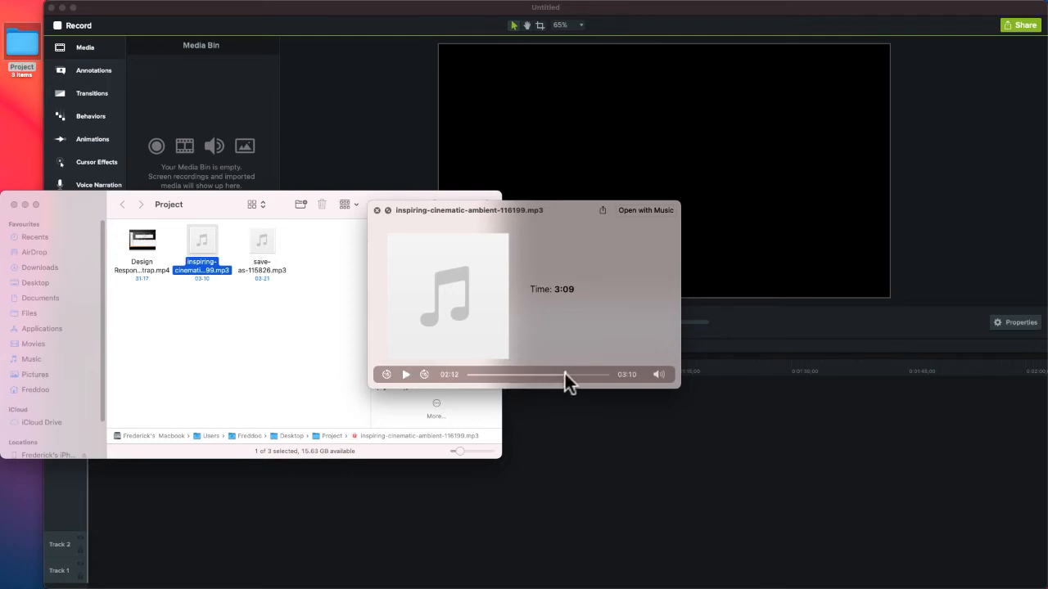
pyautogui.click(404, 374)
pyautogui.click(164, 335)
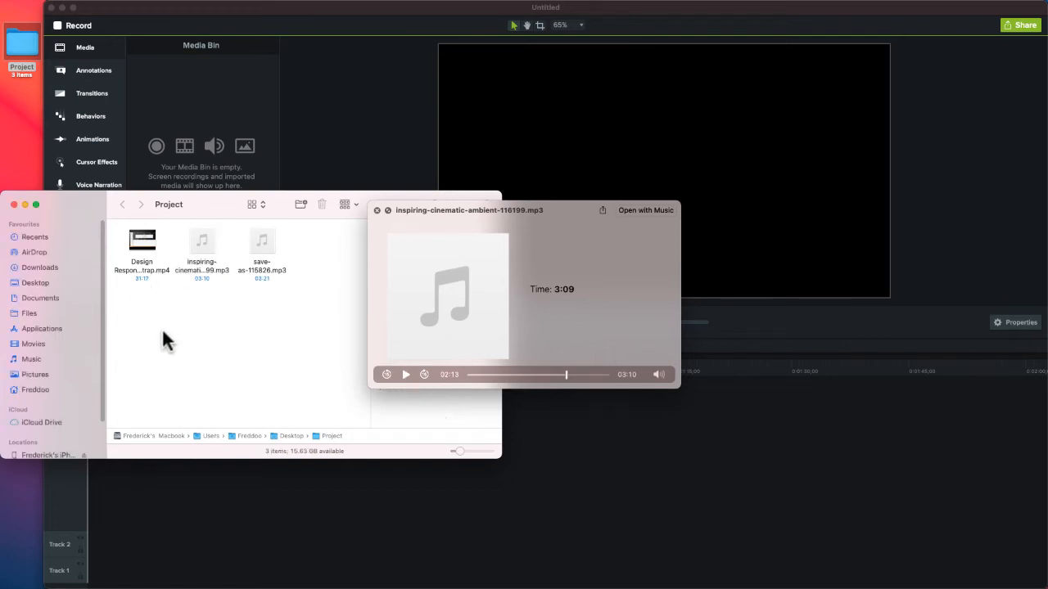
# - Listen to a preview of save-as-115826.mp3, skipping ahead in the track
pyautogui.click(247, 238)
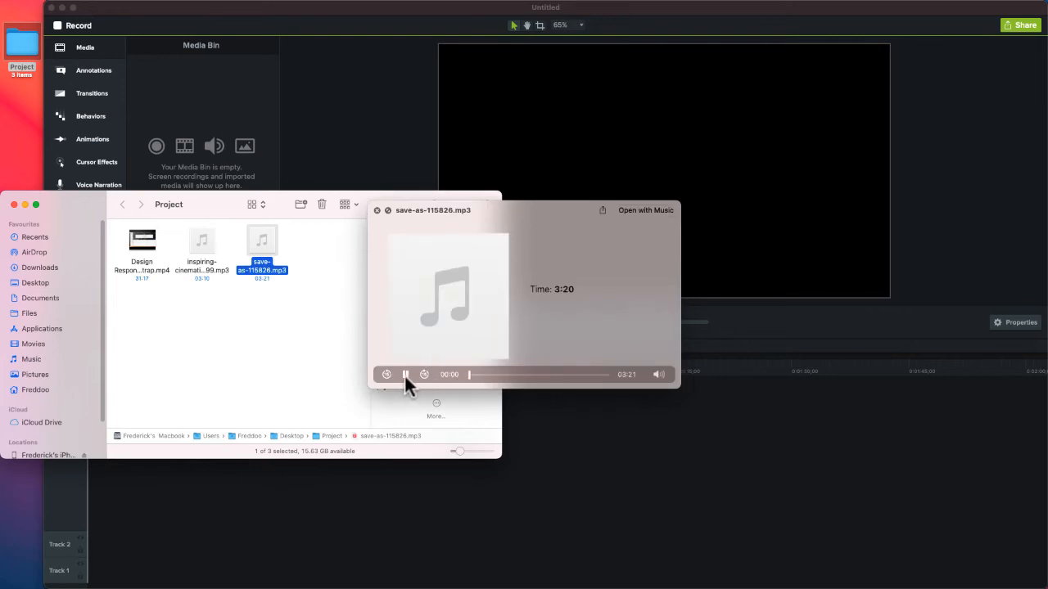
pyautogui.click(483, 374)
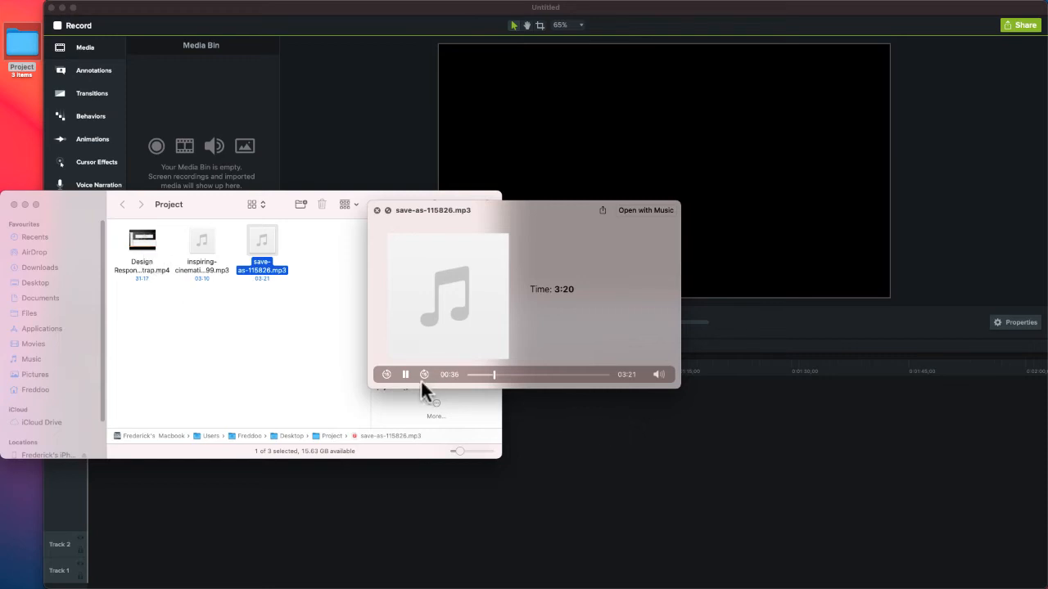
pyautogui.click(639, 432)
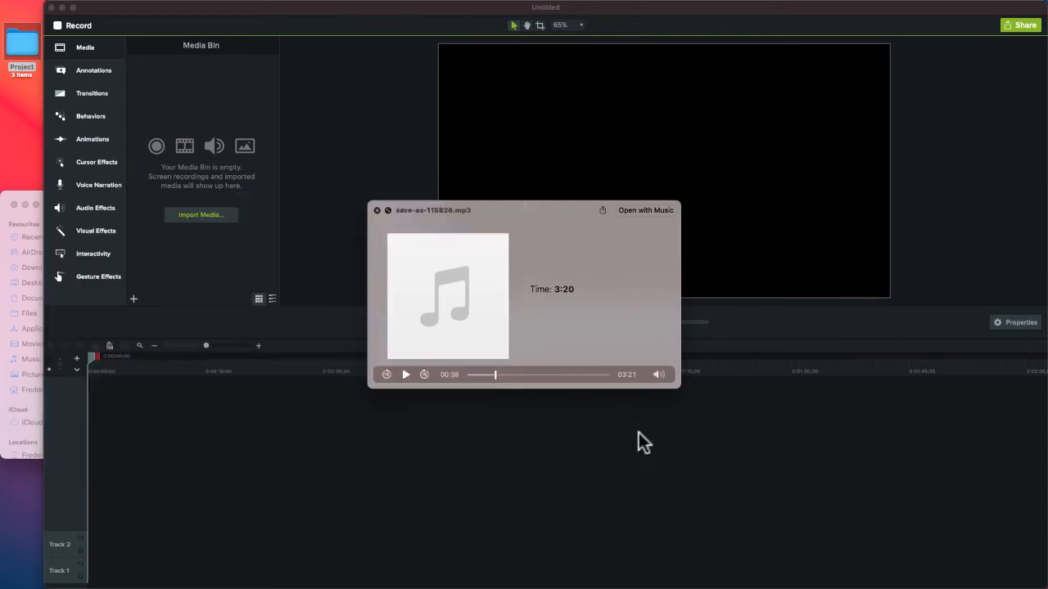
# - Close the file preview, import all three files of the Project folder into the Media Bin, and close the folder window
pyautogui.click(22, 56)
pyautogui.press('space')
pyautogui.doubleClick(22, 51)
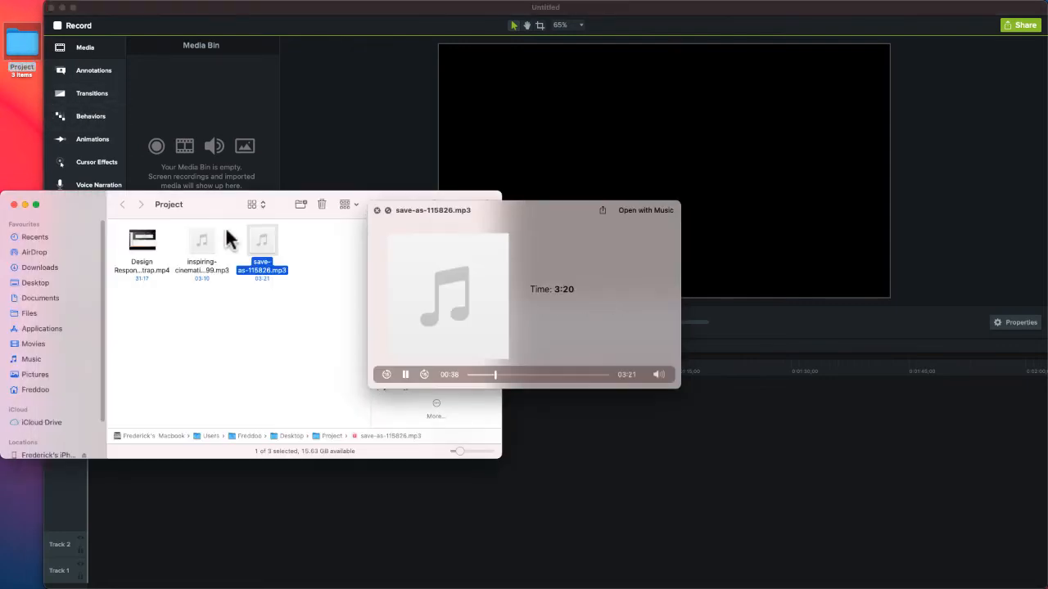
pyautogui.click(332, 336)
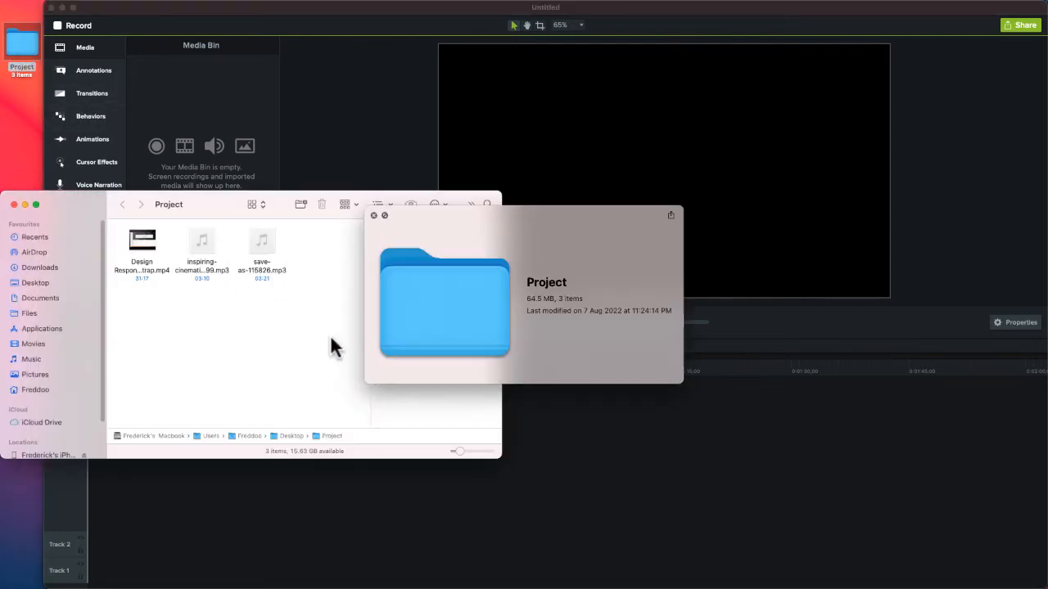
pyautogui.click(373, 215)
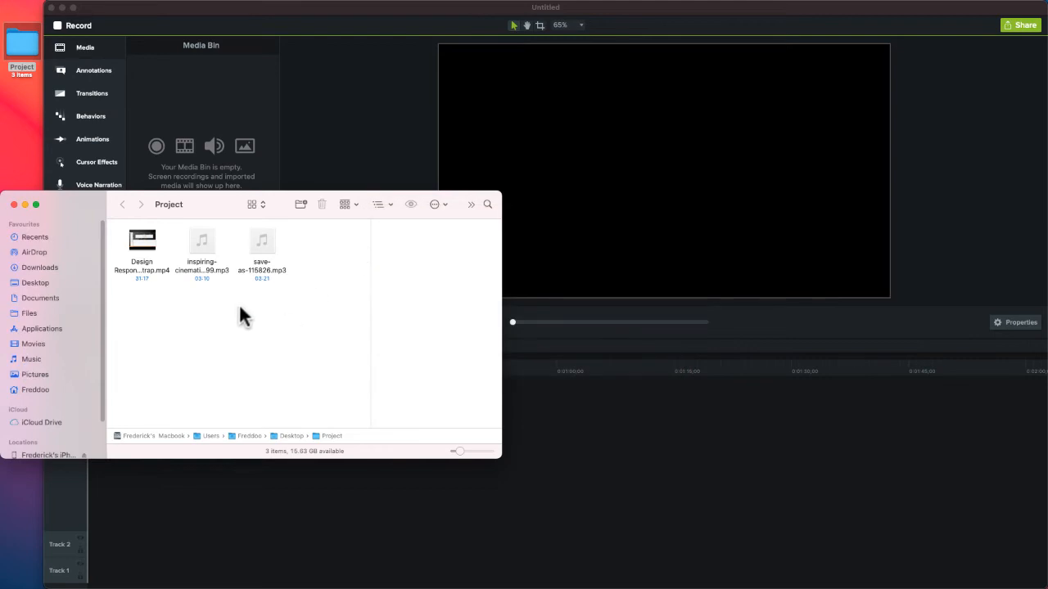
pyautogui.moveTo(133, 293); pyautogui.dragTo(239, 127)
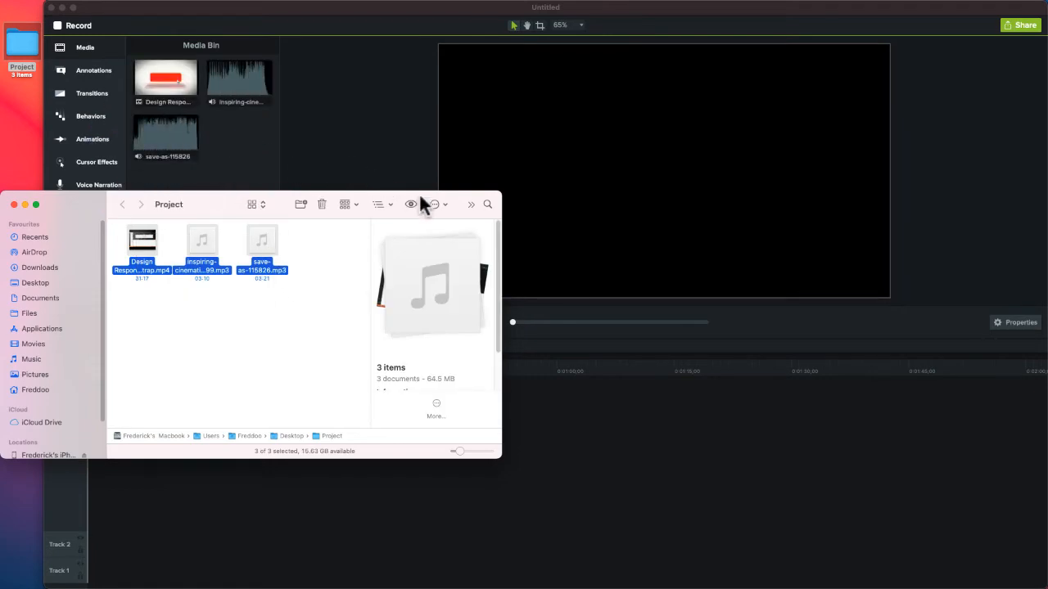
pyautogui.click(13, 204)
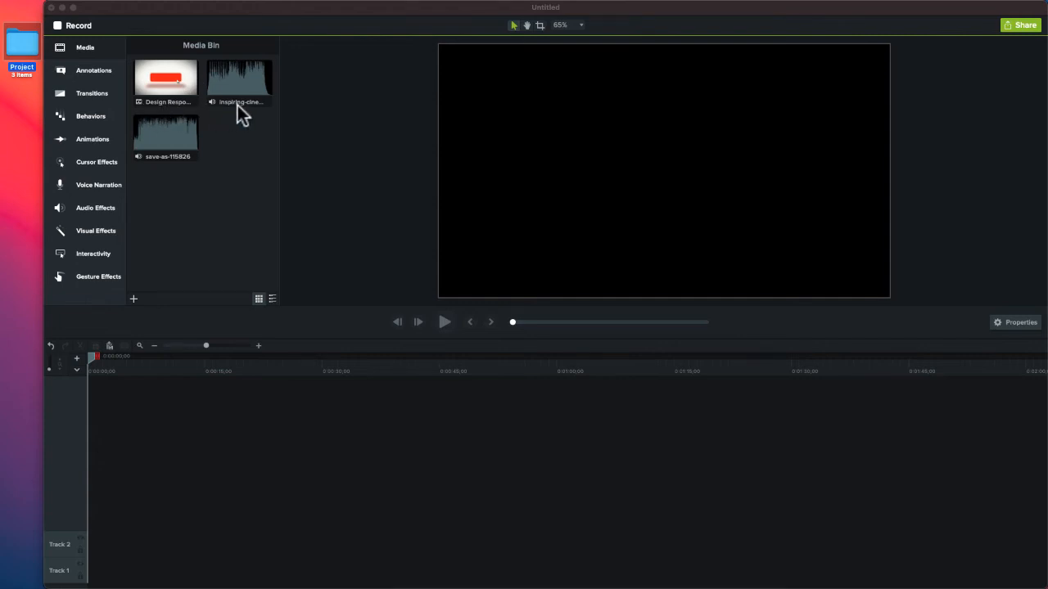
# - Place the Design Responsive Webpage Footer Section video at the start of Track 3 on a zoomed-out timeline
pyautogui.click(211, 102)
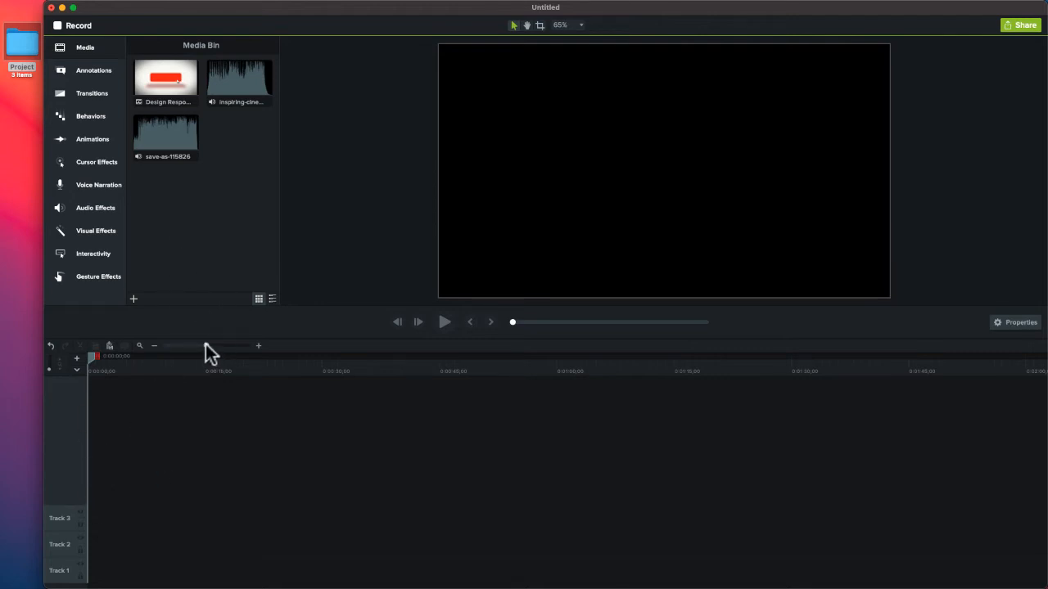
pyautogui.moveTo(205, 344)
pyautogui.mouseDown()
pyautogui.moveTo(179, 343)
pyautogui.moveTo(216, 346)
pyautogui.moveTo(190, 346)
pyautogui.mouseUp()
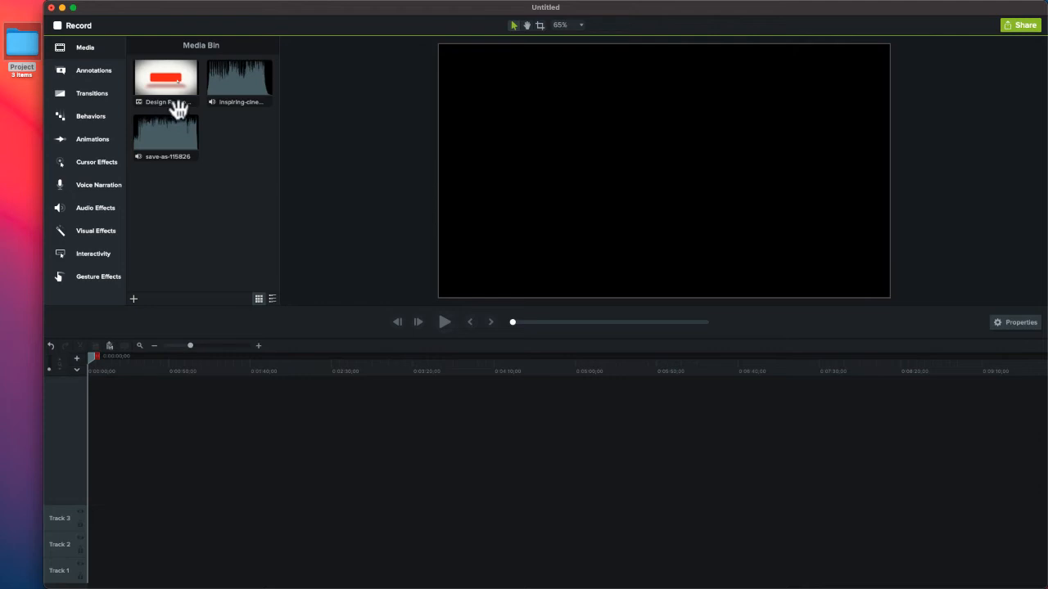
pyautogui.moveTo(164, 92); pyautogui.dragTo(91, 514)
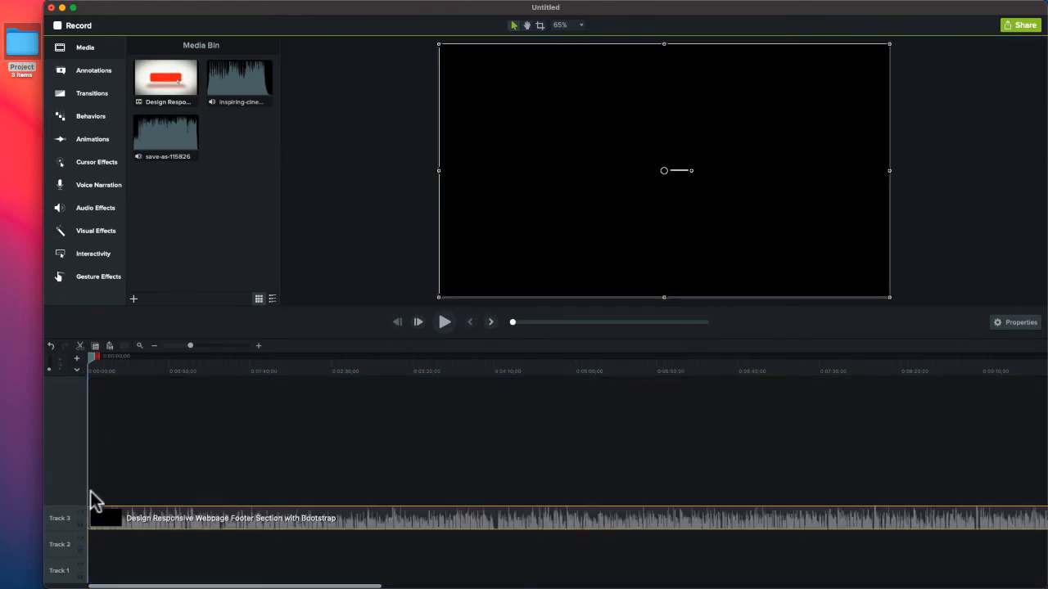
# - Play a stretch of the video from about 1:30 on the timeline and return the playhead to the start
pyautogui.moveTo(93, 366); pyautogui.dragTo(234, 372)
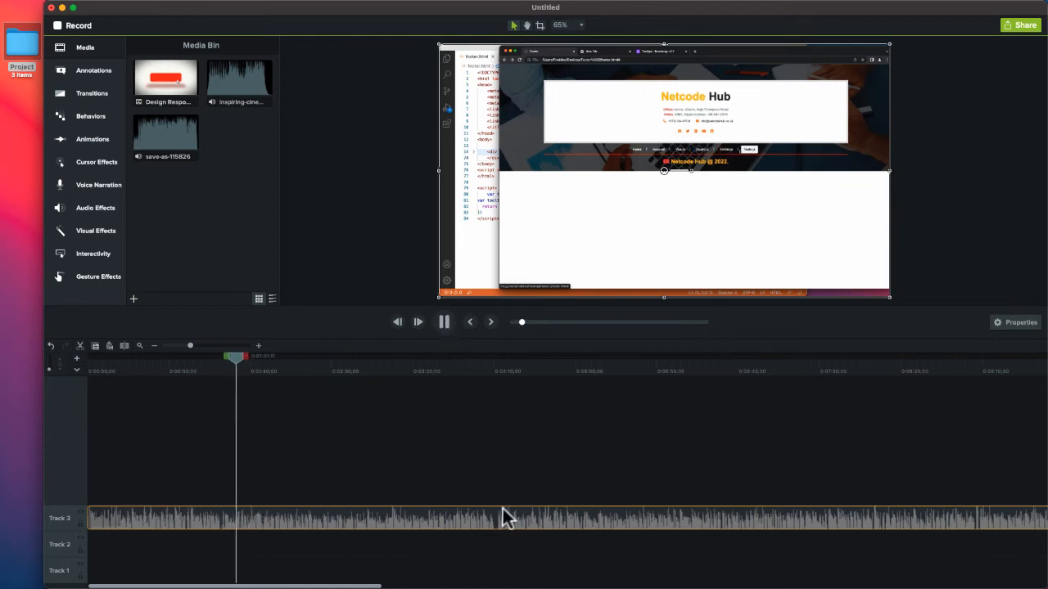
pyautogui.click(444, 322)
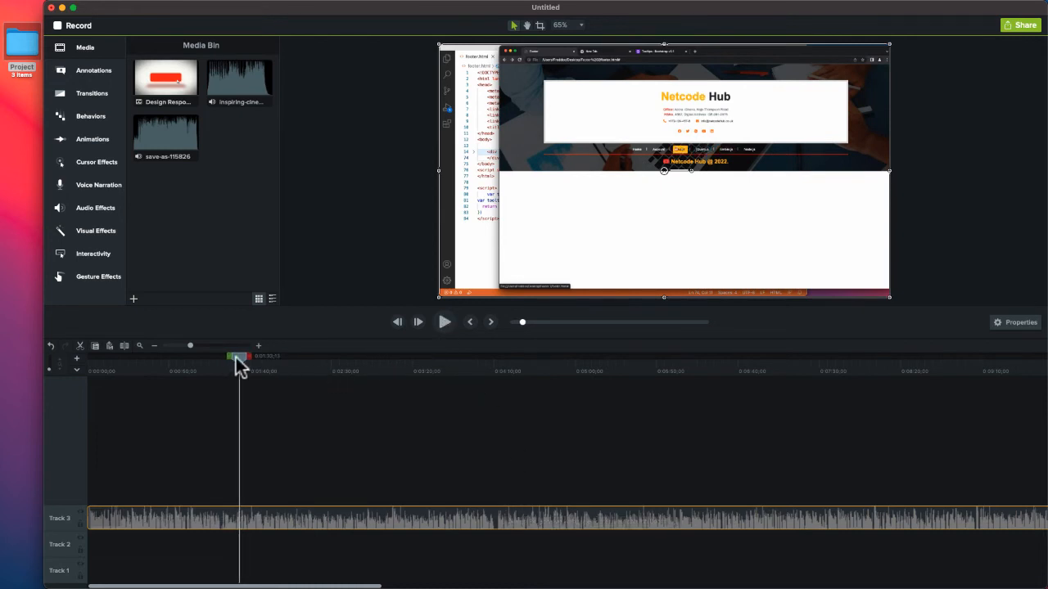
pyautogui.moveTo(236, 357); pyautogui.dragTo(83, 373)
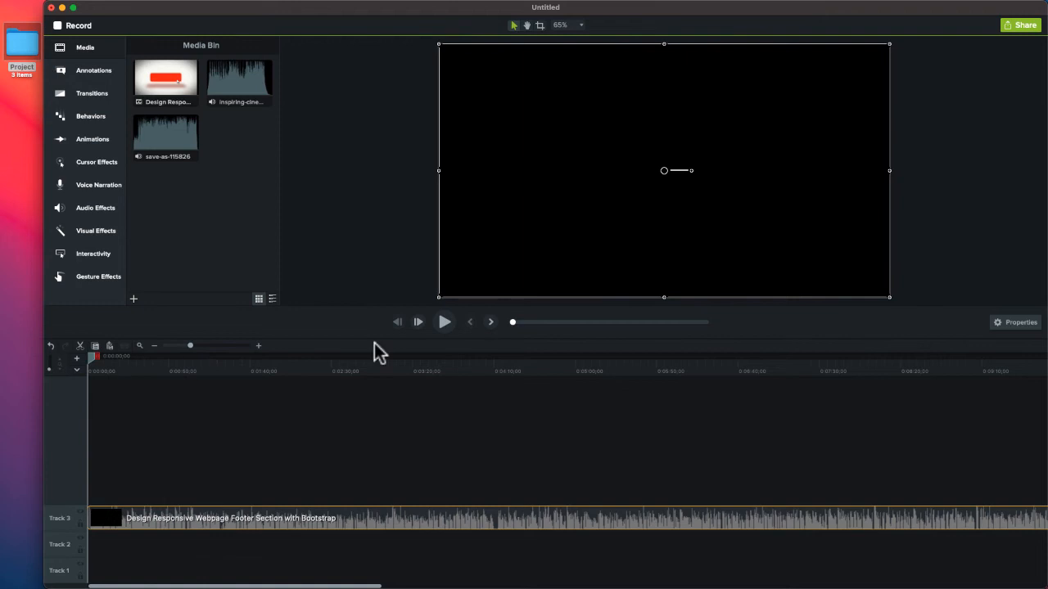
# - Check the canvas dimensions in the project settings and leave them without changes
pyautogui.rightClick(622, 164)
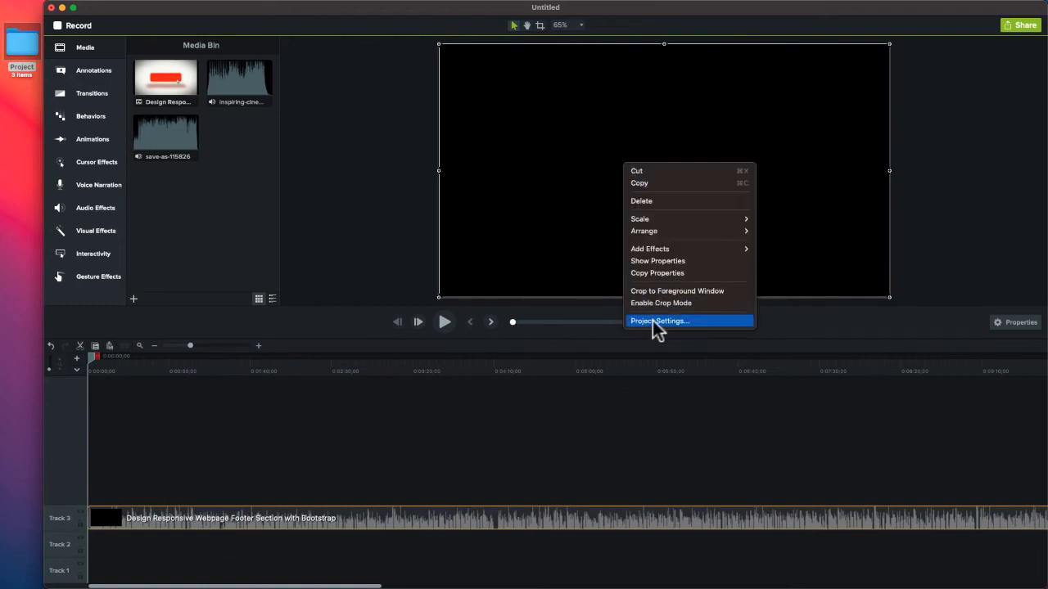
pyautogui.click(652, 321)
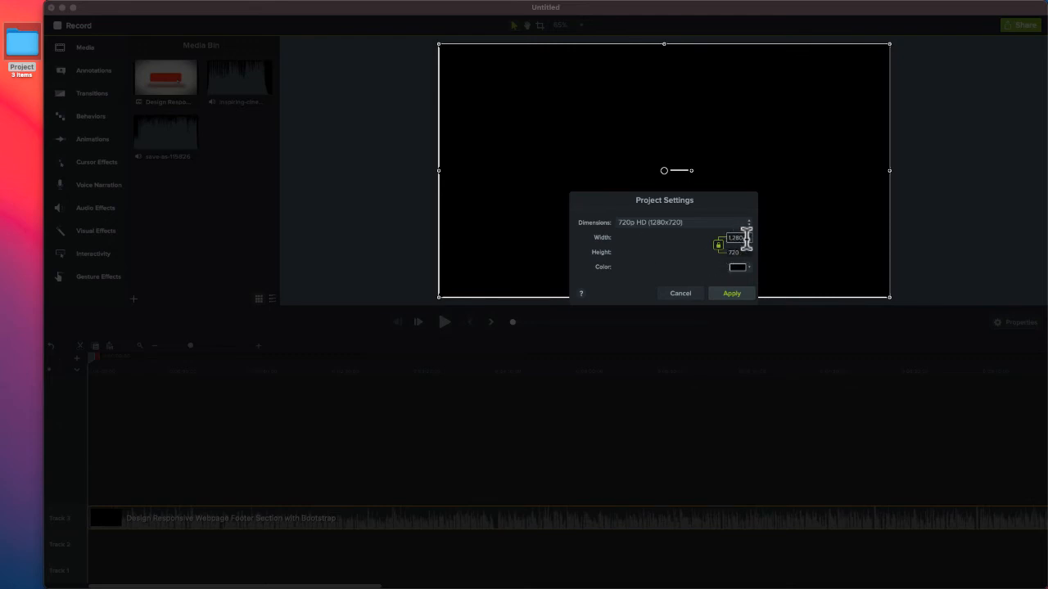
pyautogui.click(679, 293)
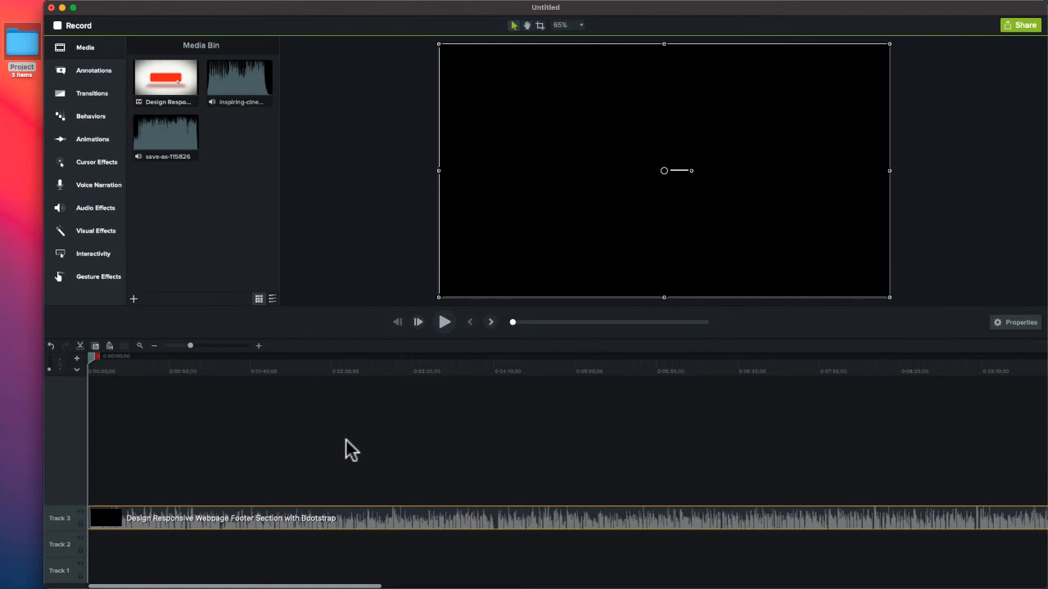
# - Try separating the video and audio of the clip on Track 3, and undo the separation
pyautogui.rightClick(336, 515)
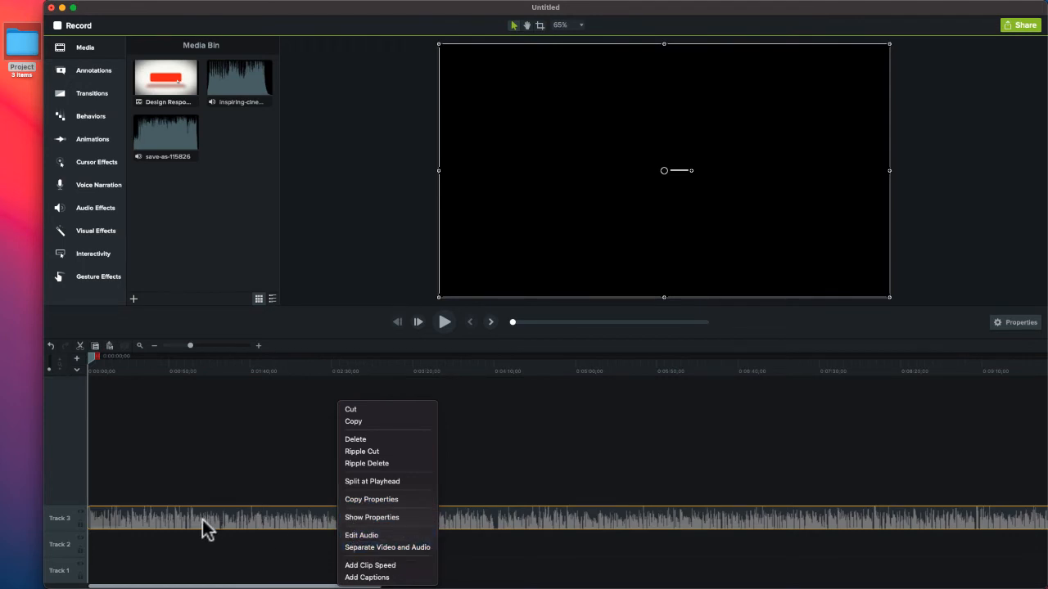
pyautogui.click(407, 556)
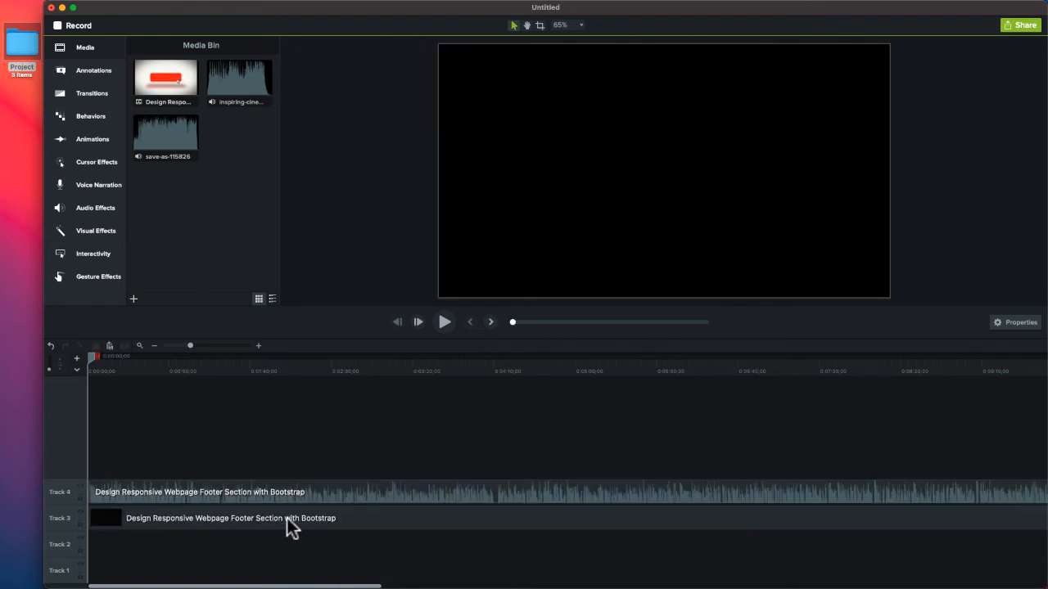
pyautogui.click(208, 508)
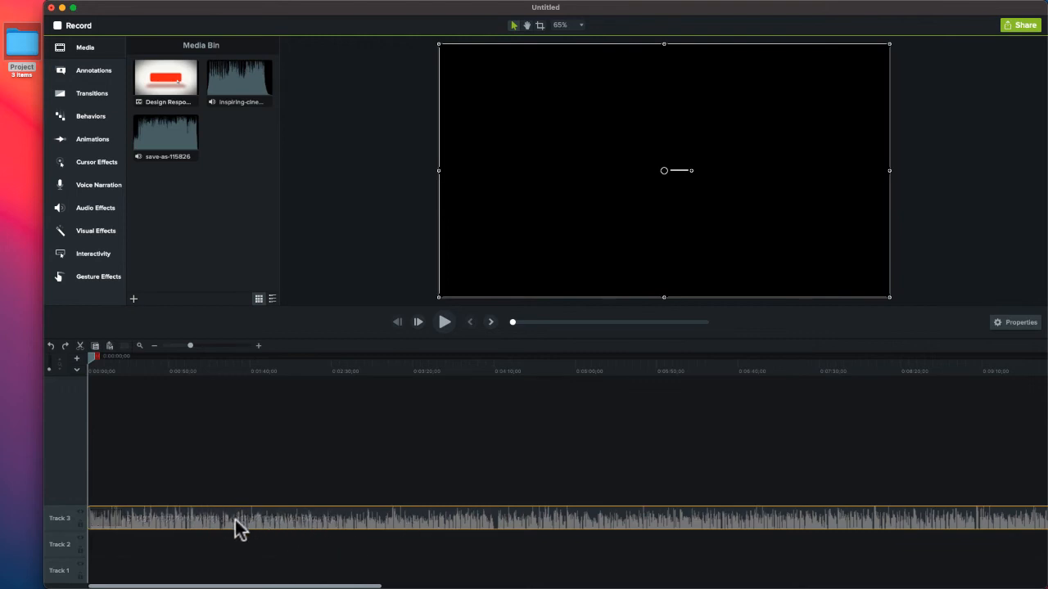
# - Separate the audio and video of the clip on Track 3, and delete the separated audio from Track 4
pyautogui.moveTo(199, 5)
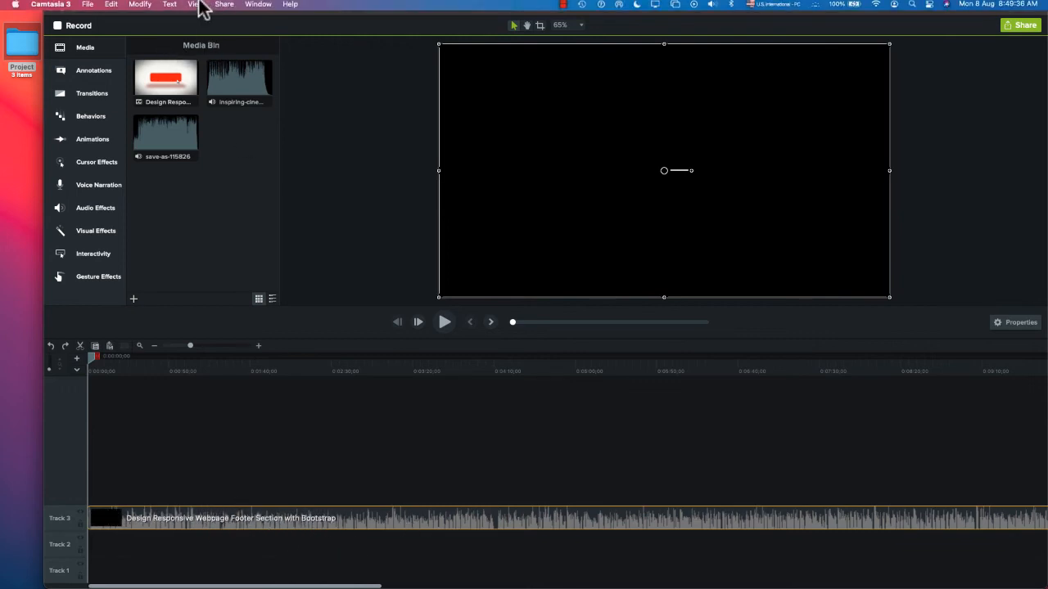
pyautogui.click(108, 8)
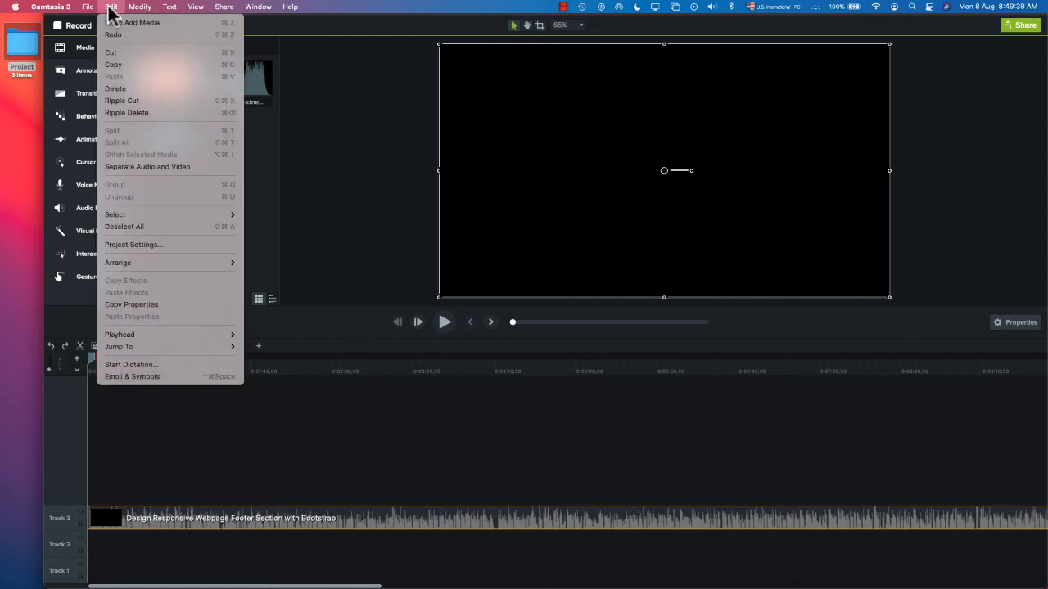
pyautogui.click(140, 166)
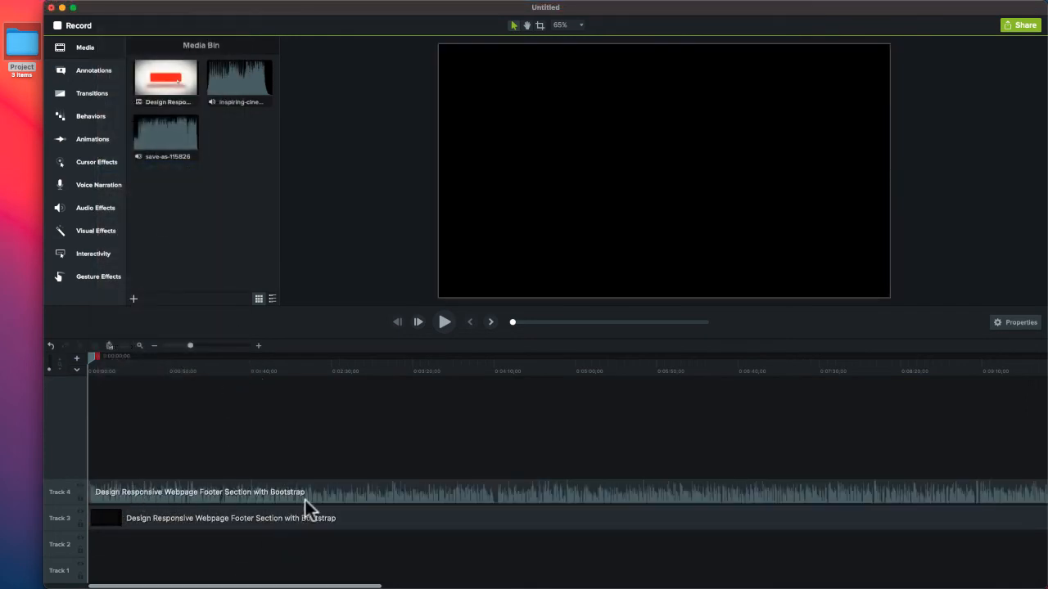
pyautogui.click(179, 489)
pyautogui.rightClick(181, 488)
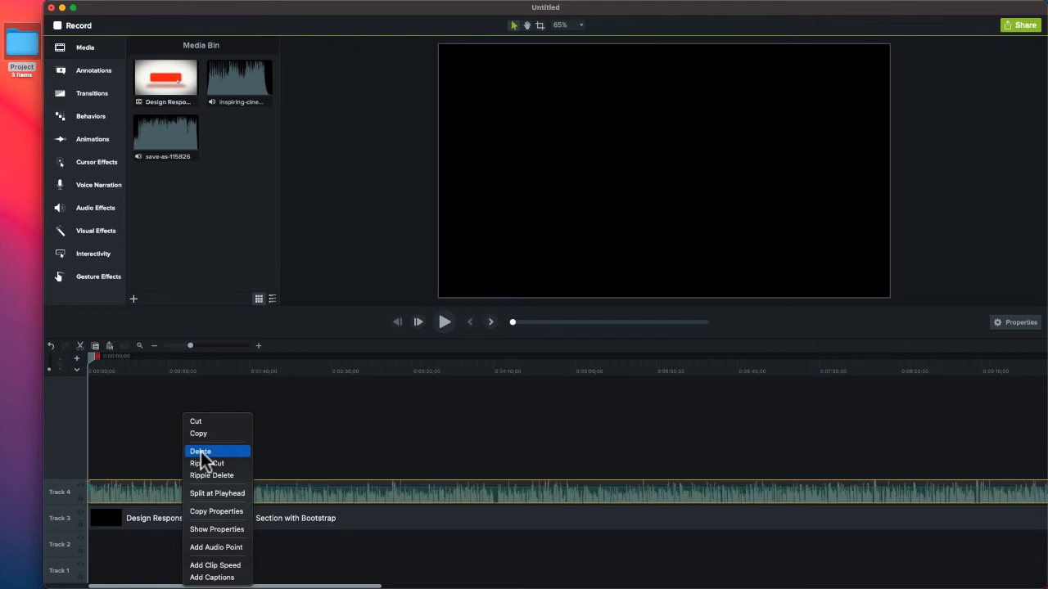
pyautogui.click(200, 451)
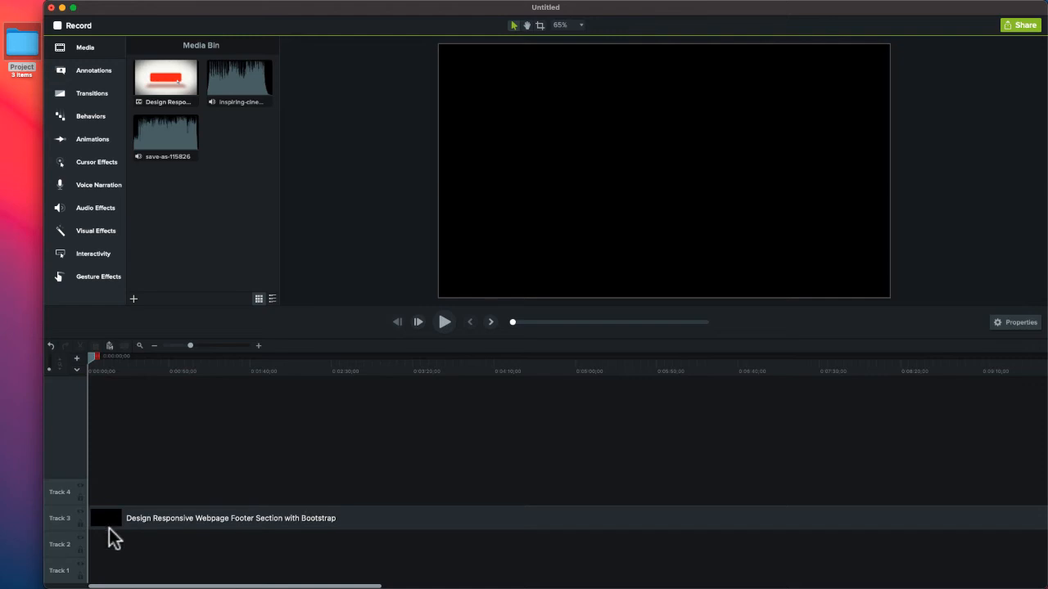
# - Play the video without its original audio at several points up to about 3:40, and return the playhead to the start
pyautogui.click(442, 321)
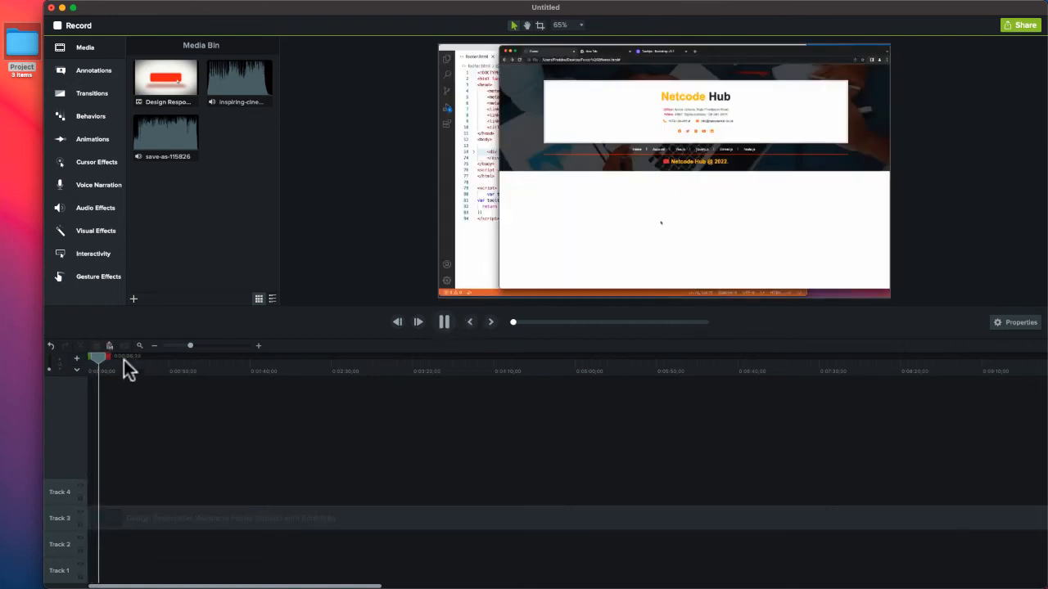
pyautogui.moveTo(101, 359); pyautogui.dragTo(369, 422)
pyautogui.click(442, 325)
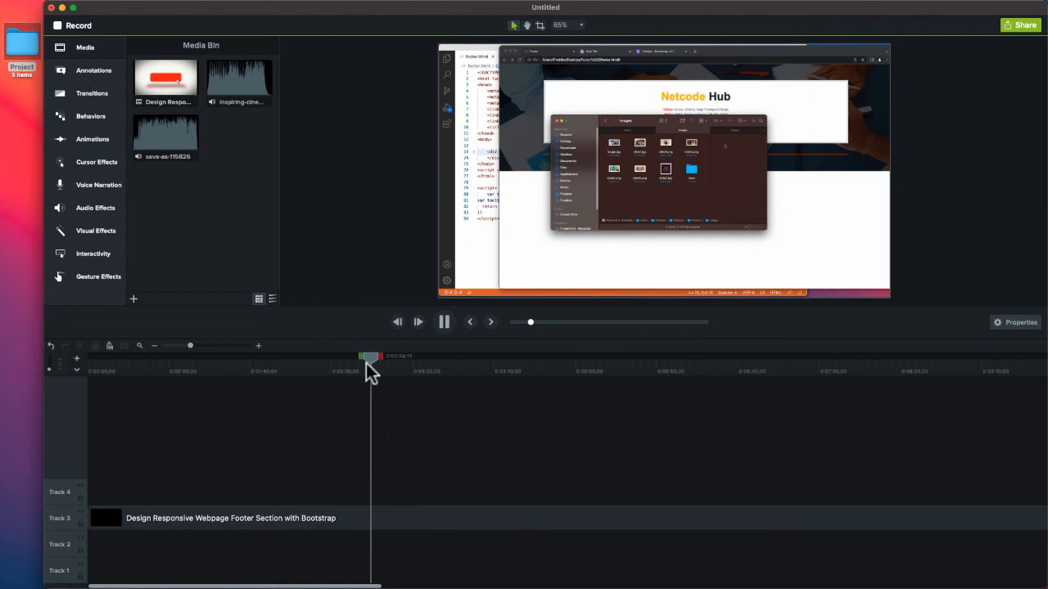
pyautogui.moveTo(370, 361); pyautogui.dragTo(446, 365)
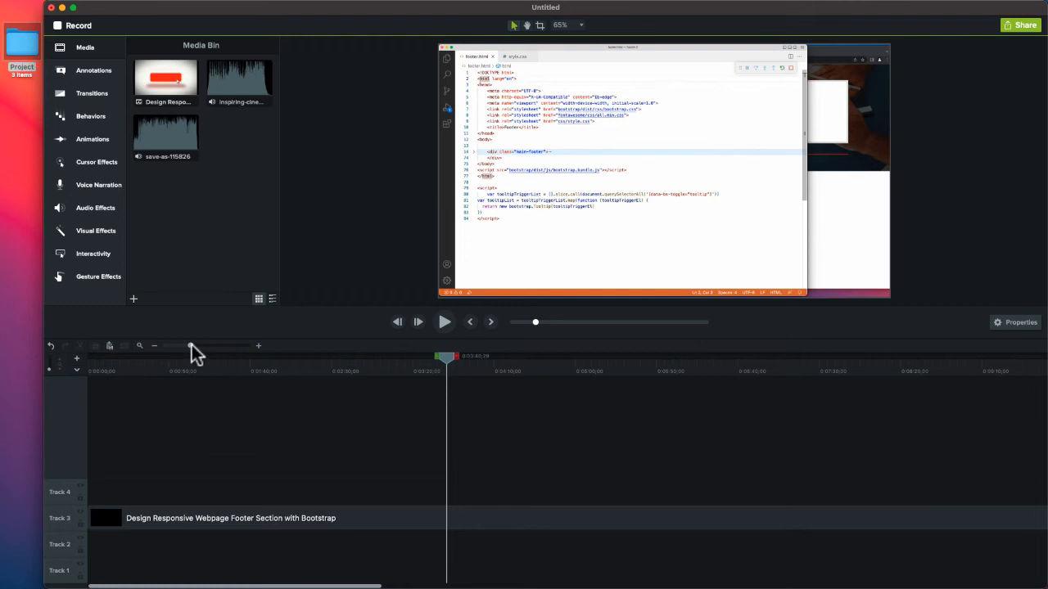
pyautogui.moveTo(191, 344); pyautogui.dragTo(176, 348)
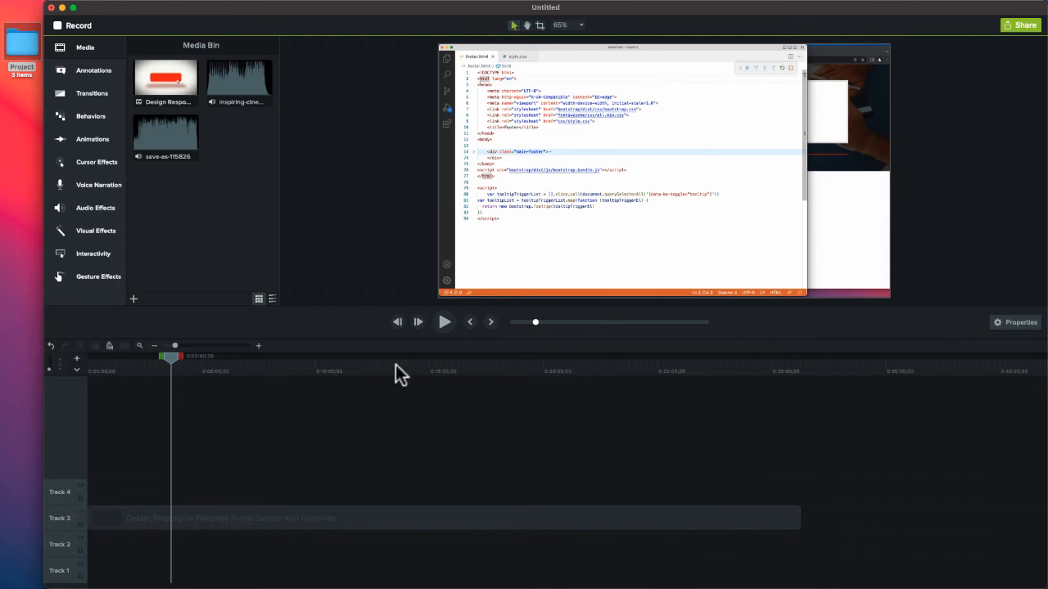
pyautogui.moveTo(174, 362); pyautogui.dragTo(92, 470)
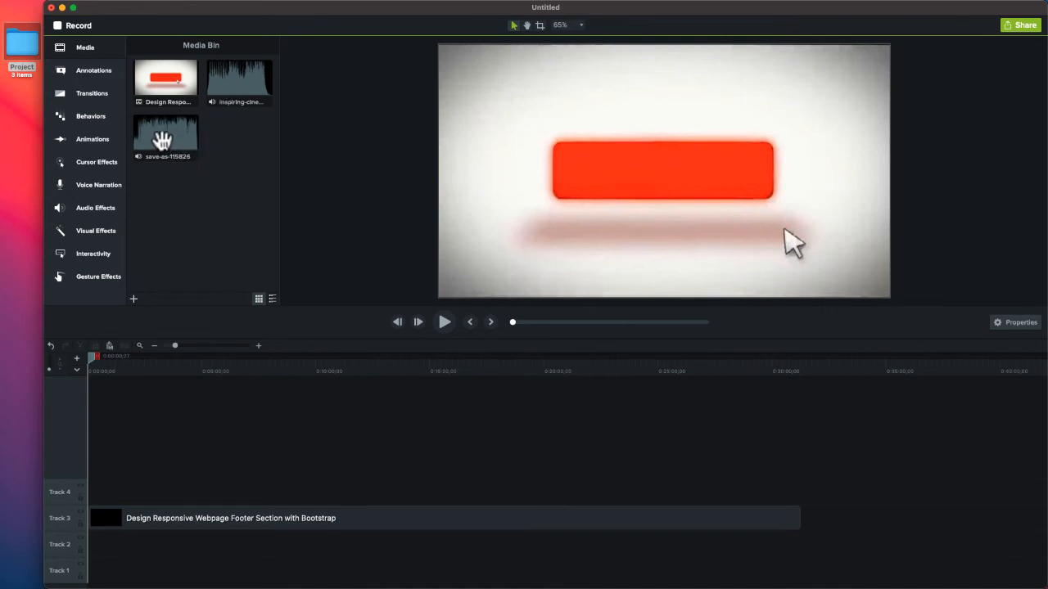
# - Place the save-as-115826 music at the start of Track 4, with the inspiring-cinematic music directly after it
pyautogui.moveTo(163, 135); pyautogui.dragTo(93, 492)
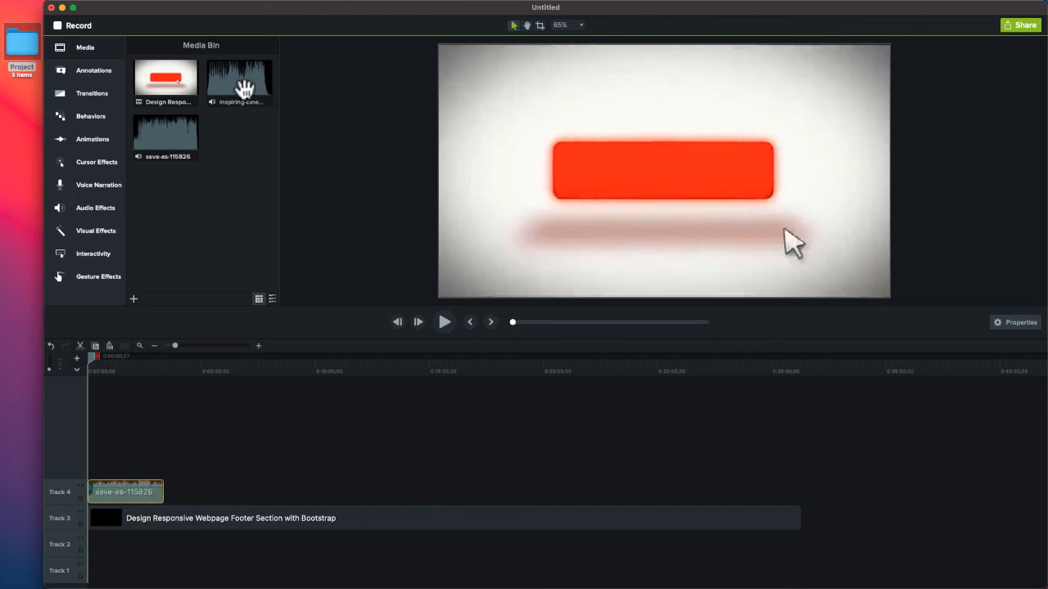
pyautogui.moveTo(241, 82); pyautogui.dragTo(206, 493)
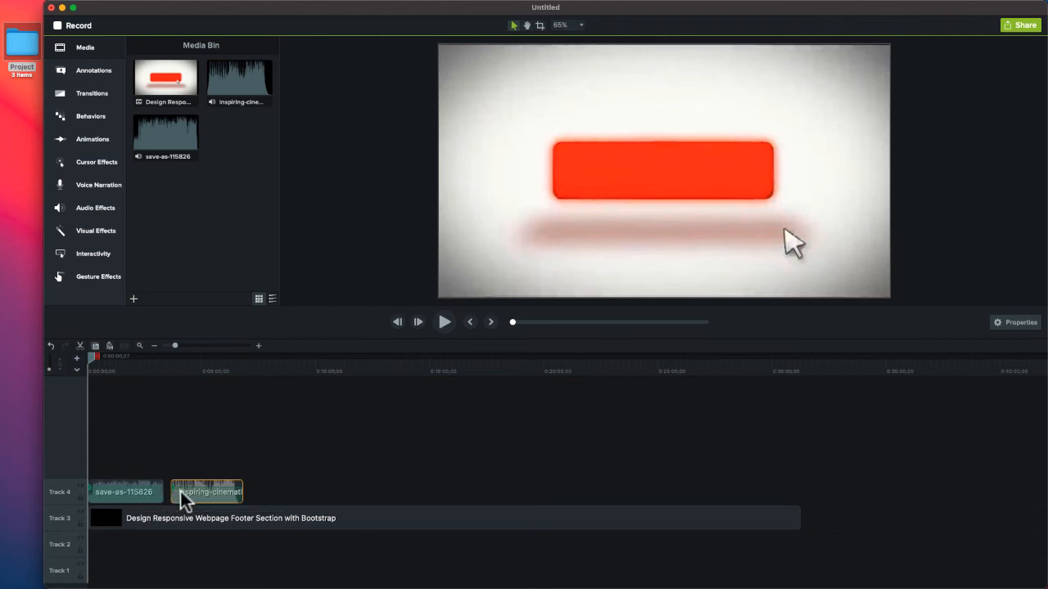
pyautogui.moveTo(214, 495); pyautogui.dragTo(205, 496)
# - Copy the two music clips and paste the pair directly after the originals on Track 4
pyautogui.moveTo(110, 472); pyautogui.dragTo(210, 488)
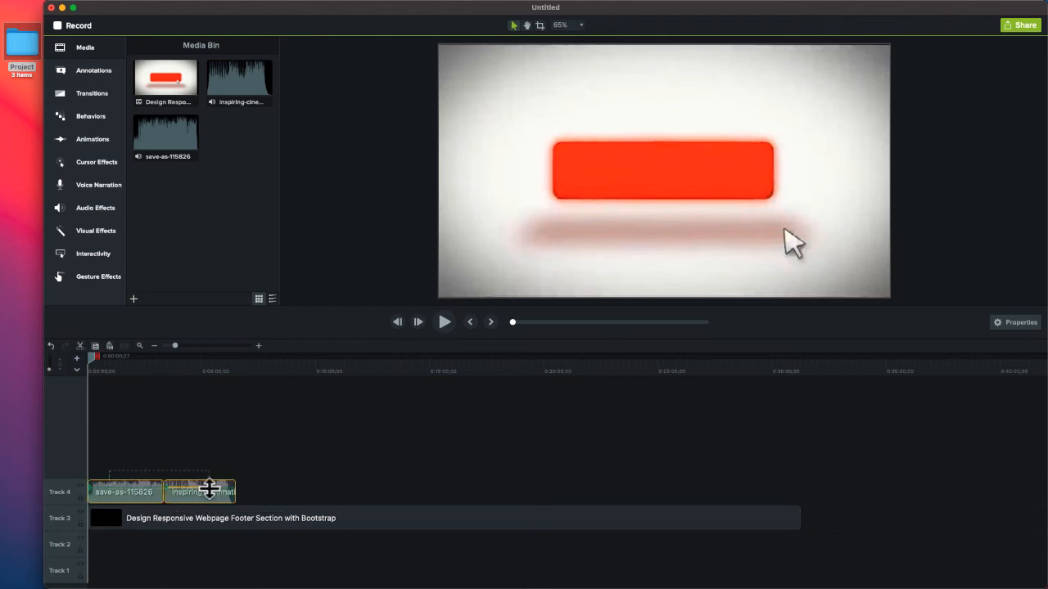
pyautogui.rightClick(206, 490)
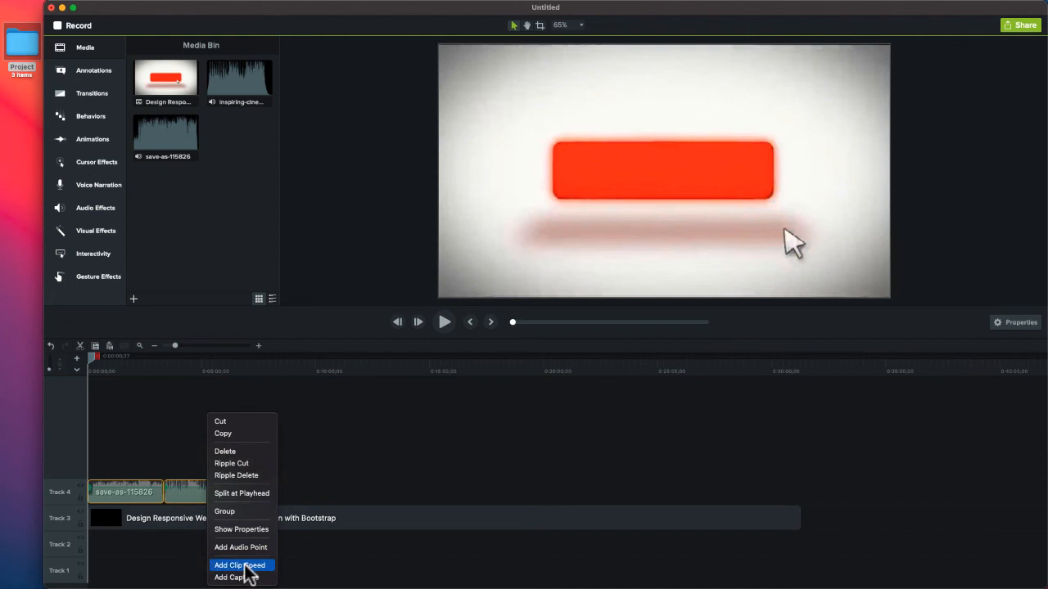
pyautogui.click(233, 434)
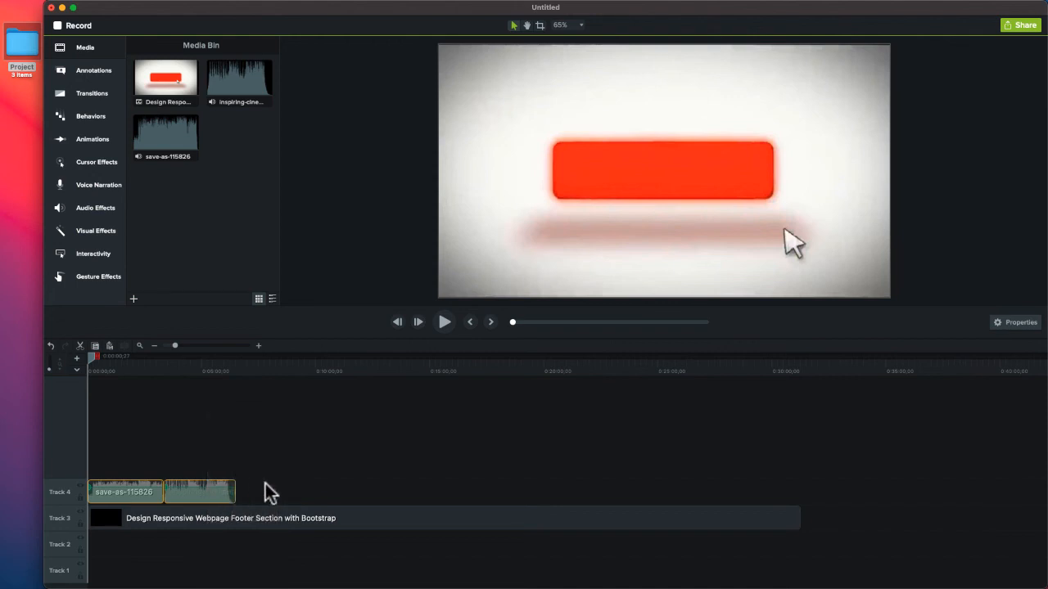
pyautogui.rightClick(280, 488)
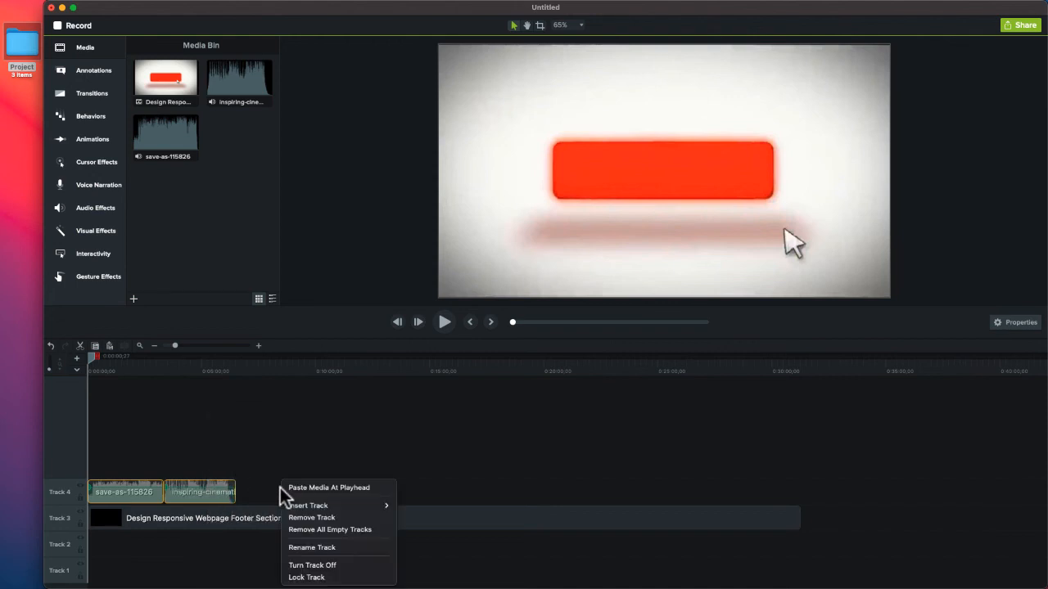
pyautogui.click(331, 488)
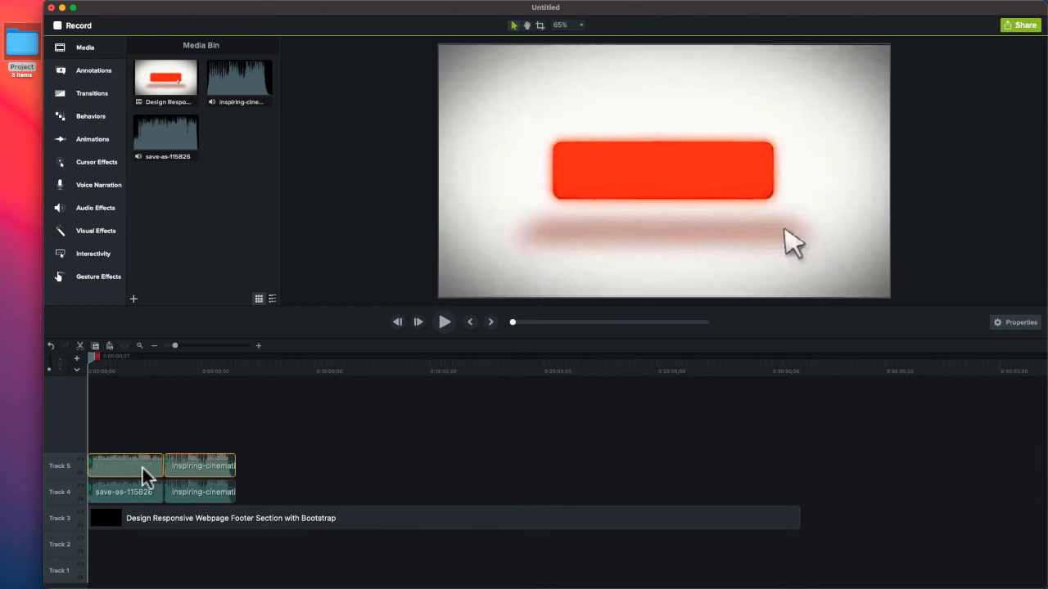
pyautogui.moveTo(142, 466); pyautogui.dragTo(293, 501)
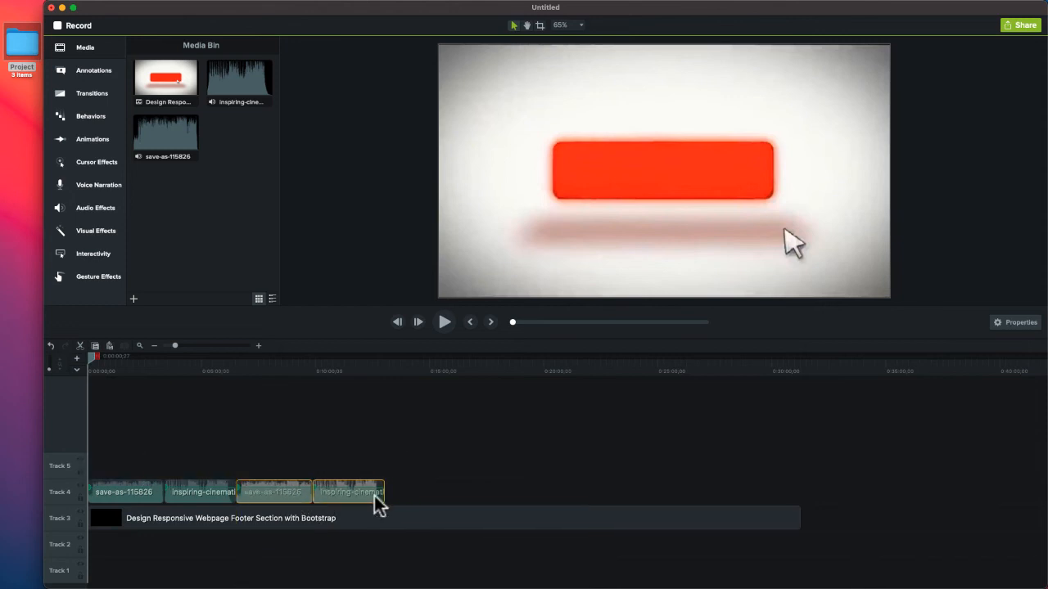
# - Paste the copied music pair two more times, appending each pair to the end of the music on Track 4
pyautogui.rightClick(423, 494)
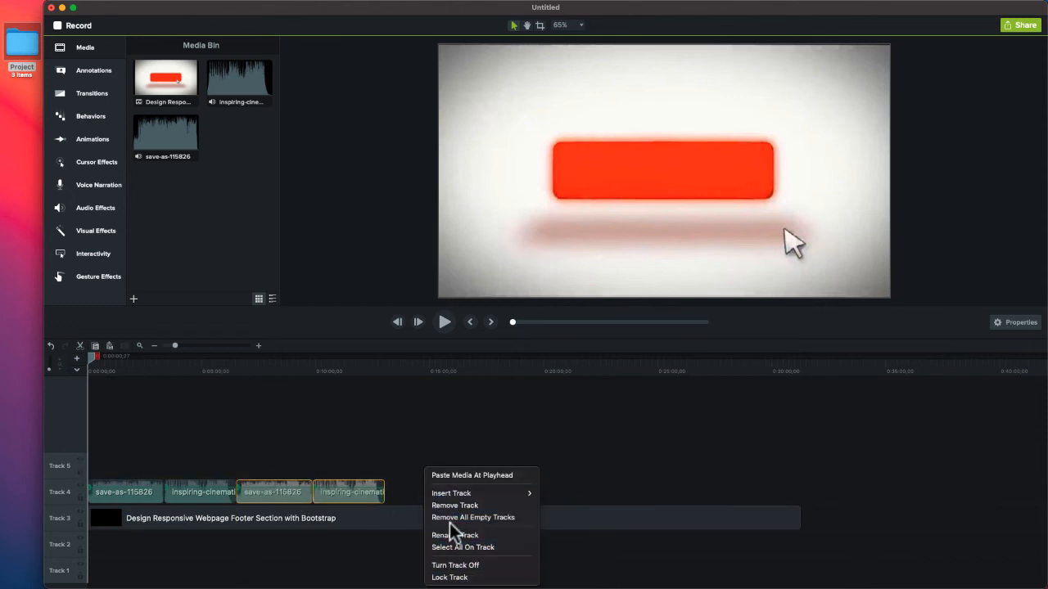
pyautogui.moveTo(461, 494)
pyautogui.click(470, 475)
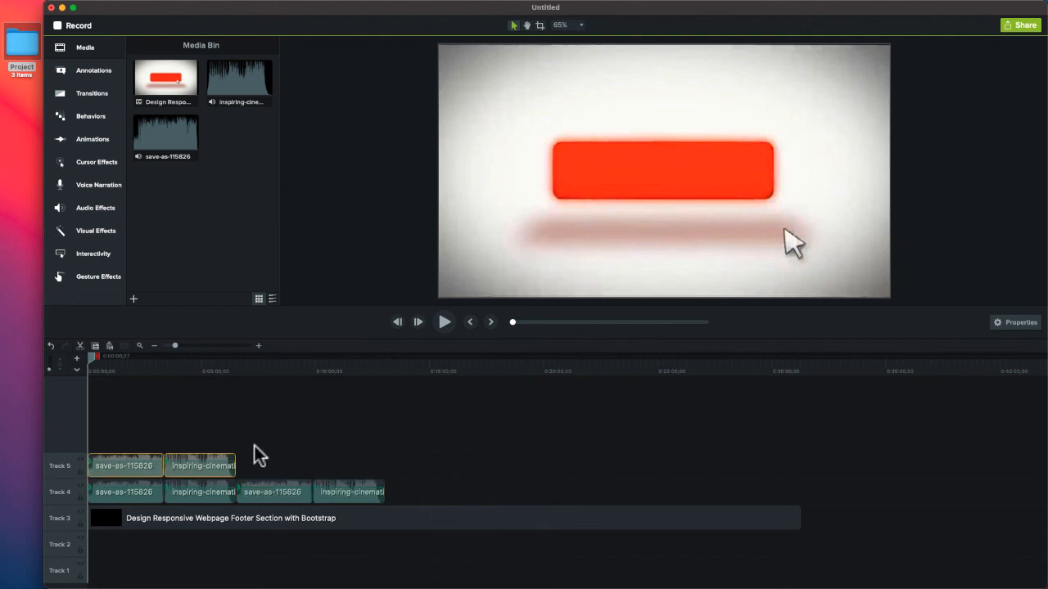
pyautogui.moveTo(192, 466); pyautogui.dragTo(492, 496)
pyautogui.rightClick(574, 481)
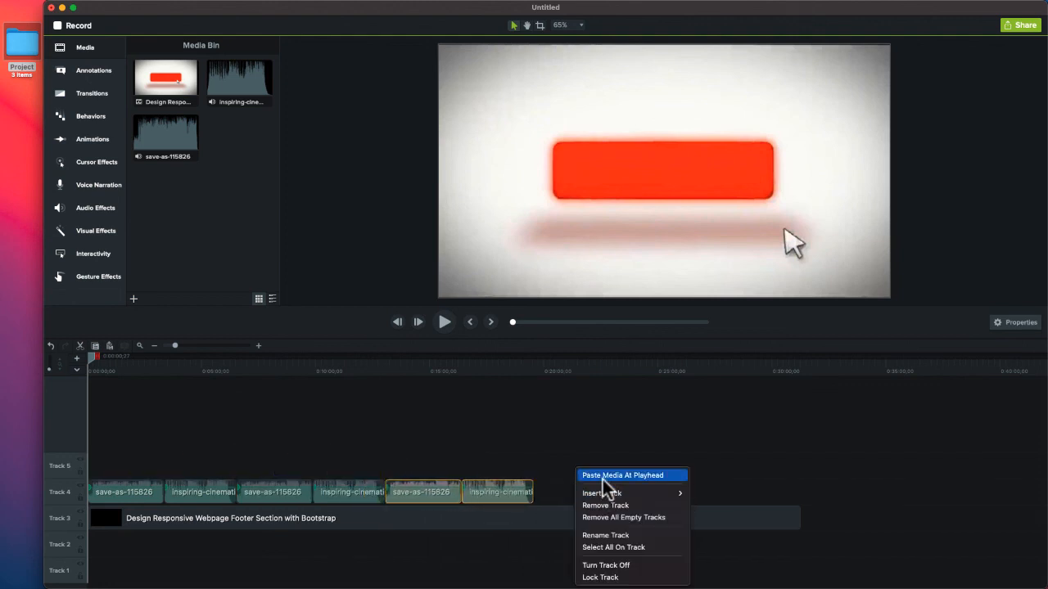
pyautogui.click(603, 477)
pyautogui.moveTo(193, 467); pyautogui.dragTo(634, 496)
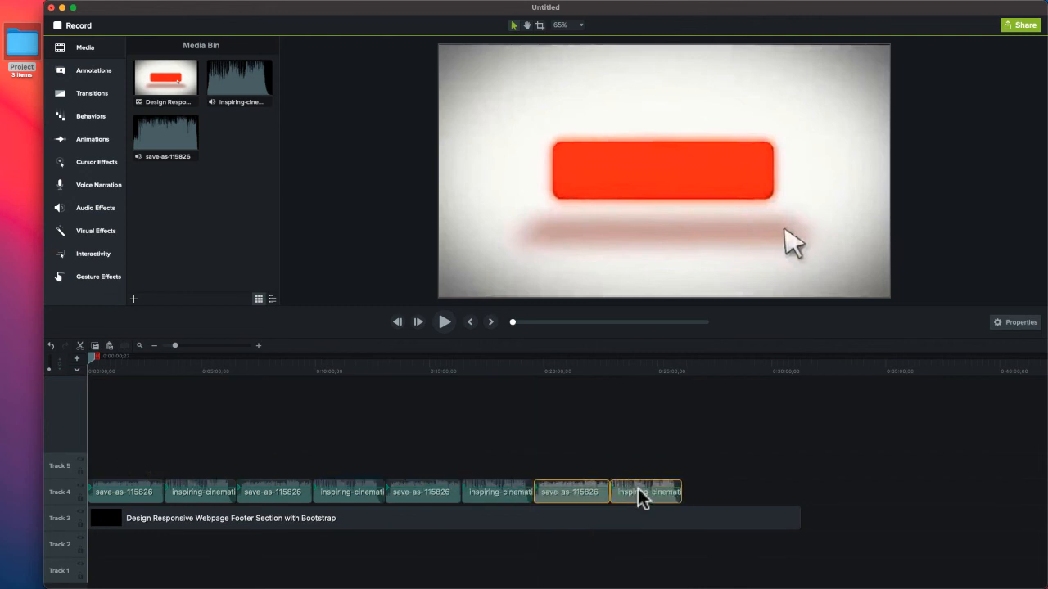
# - Paste one more copied music pair at the end of Track 4 so the music extends past the video's end
pyautogui.rightClick(639, 493)
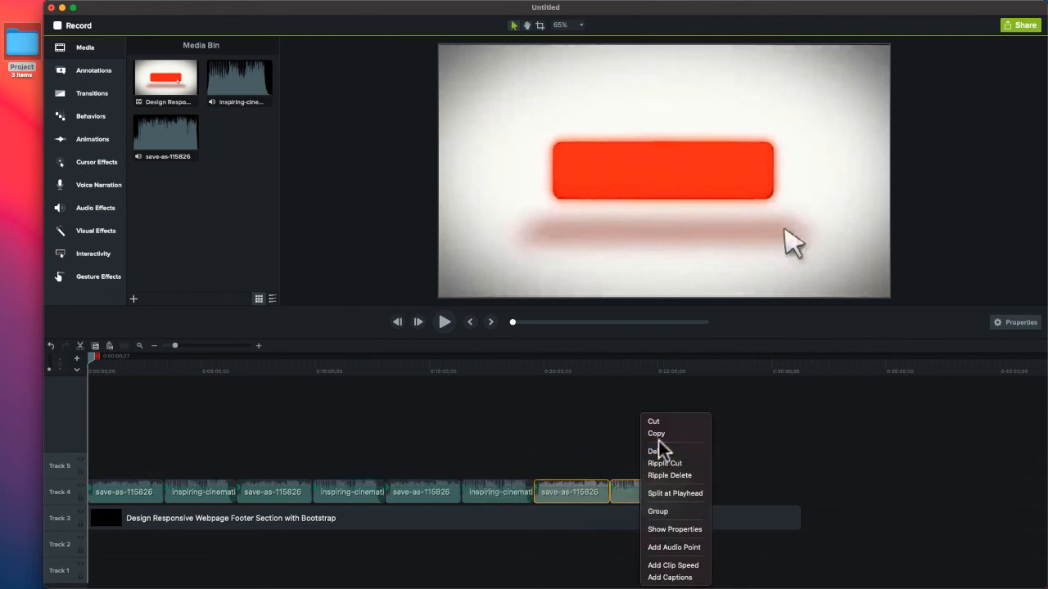
pyautogui.click(751, 496)
pyautogui.click(723, 494)
pyautogui.rightClick(715, 492)
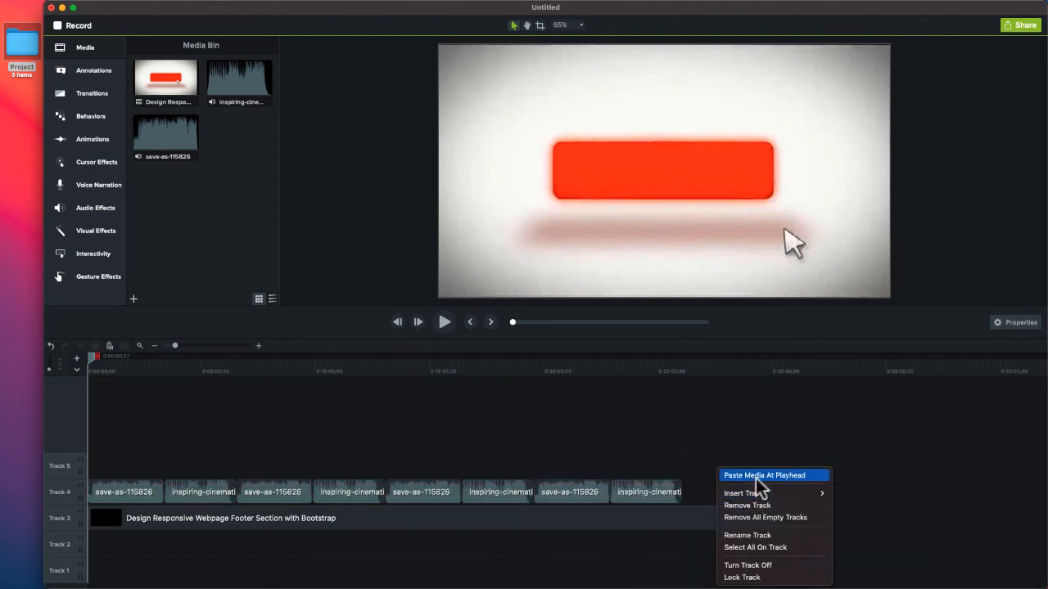
pyautogui.click(757, 476)
pyautogui.moveTo(202, 468); pyautogui.dragTo(796, 490)
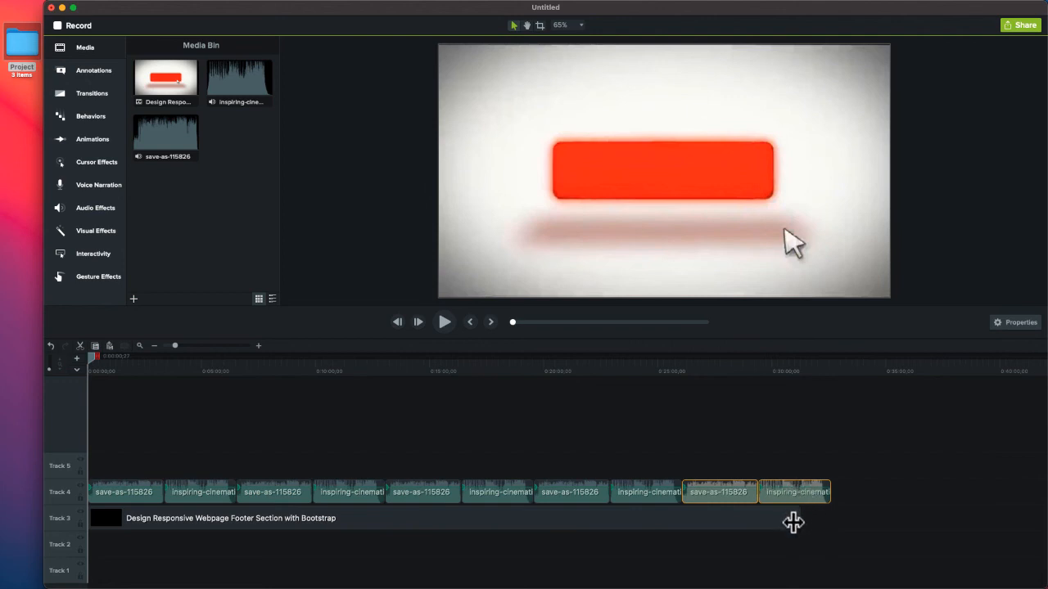
pyautogui.click(788, 521)
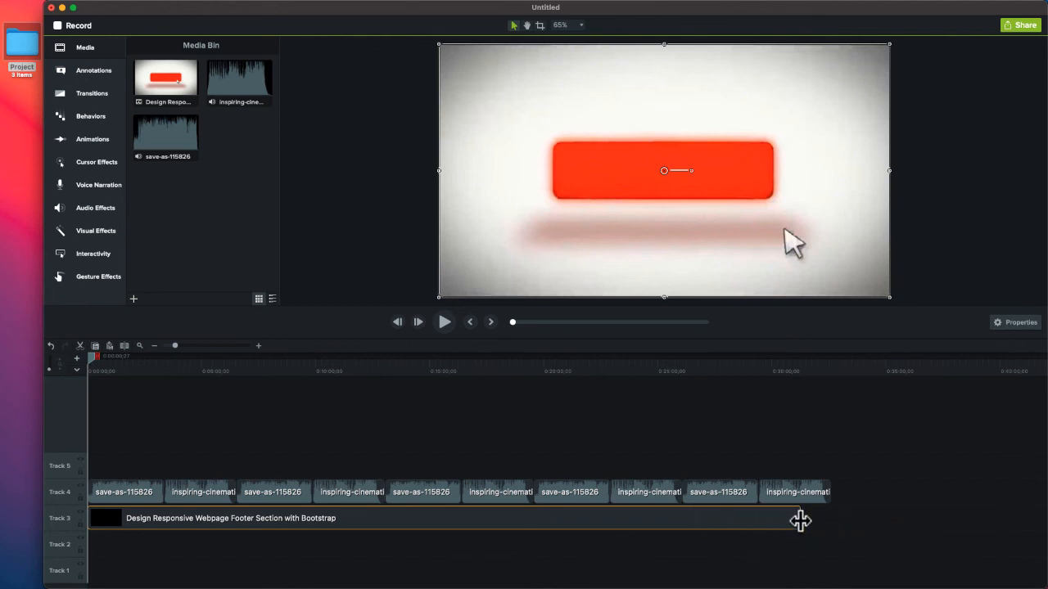
pyautogui.moveTo(800, 519); pyautogui.dragTo(808, 524)
pyautogui.moveTo(214, 515); pyautogui.dragTo(209, 512)
# - Select all the music clips on Track 4, view their gain properties, and close the properties without changes
pyautogui.click(139, 494)
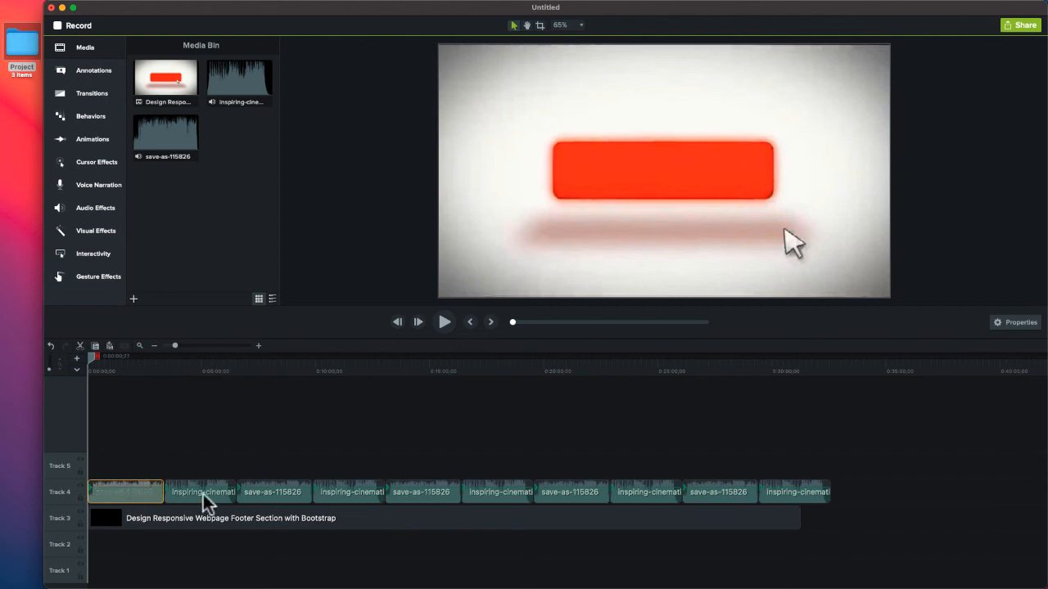
pyautogui.moveTo(106, 472); pyautogui.dragTo(827, 493)
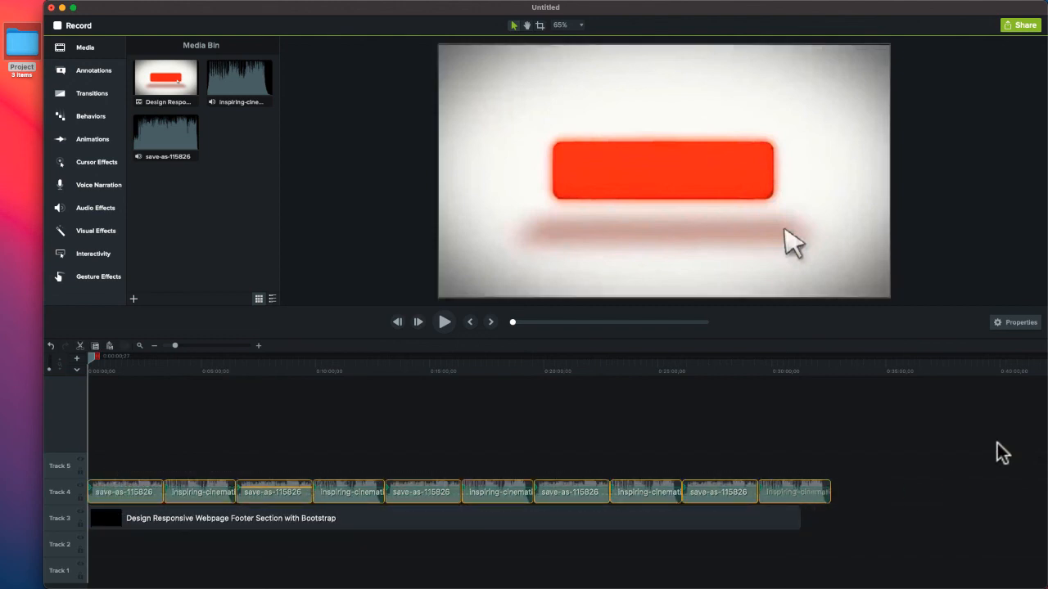
pyautogui.click(1024, 327)
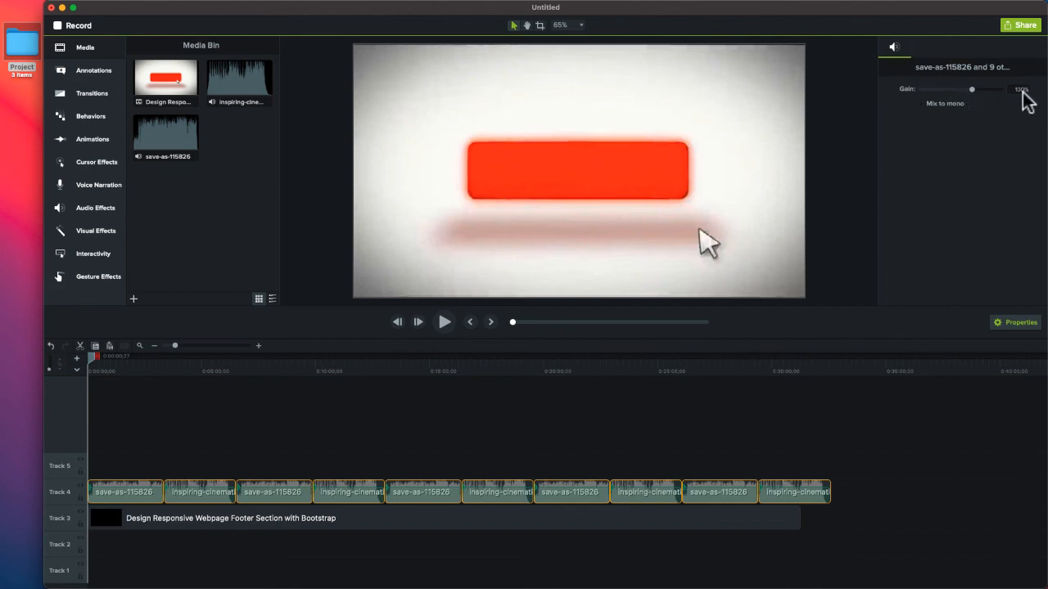
pyautogui.click(711, 416)
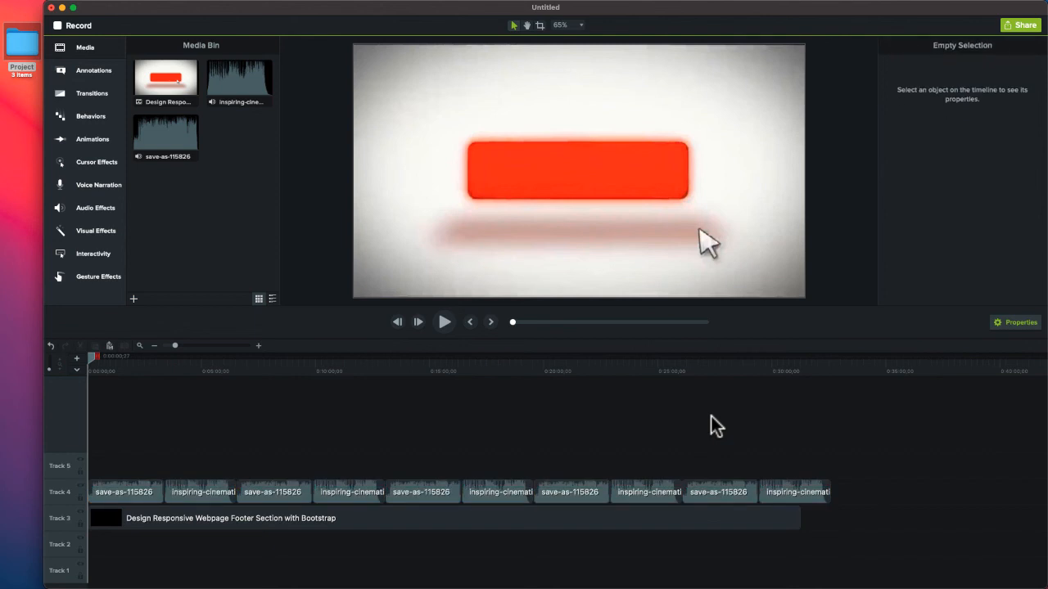
pyautogui.click(1013, 325)
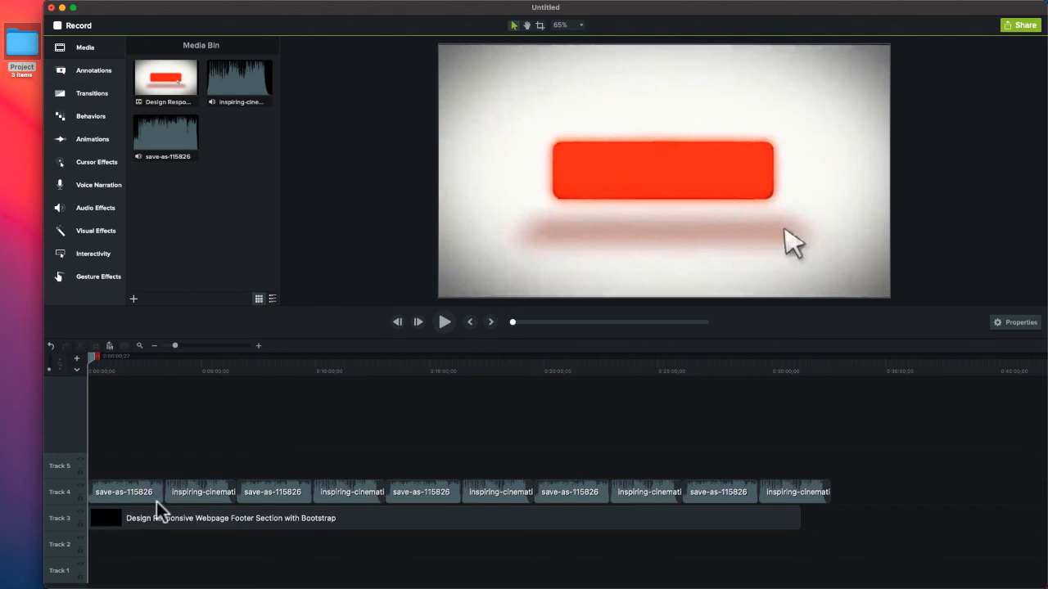
# - Play the video with the background music from the start and at several points up to about 7:28
pyautogui.click(444, 322)
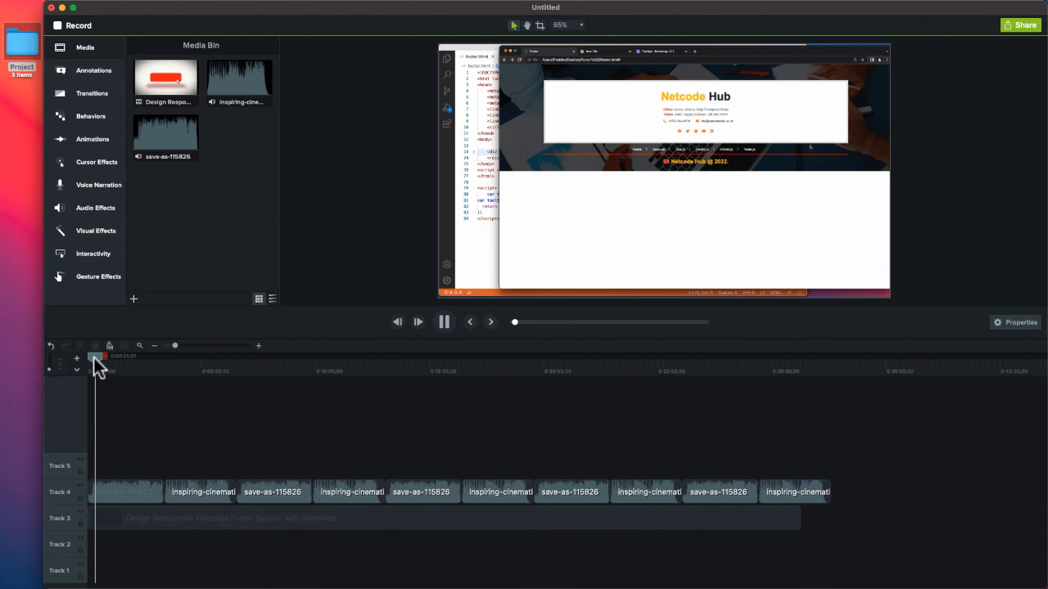
pyautogui.moveTo(93, 357); pyautogui.dragTo(152, 414)
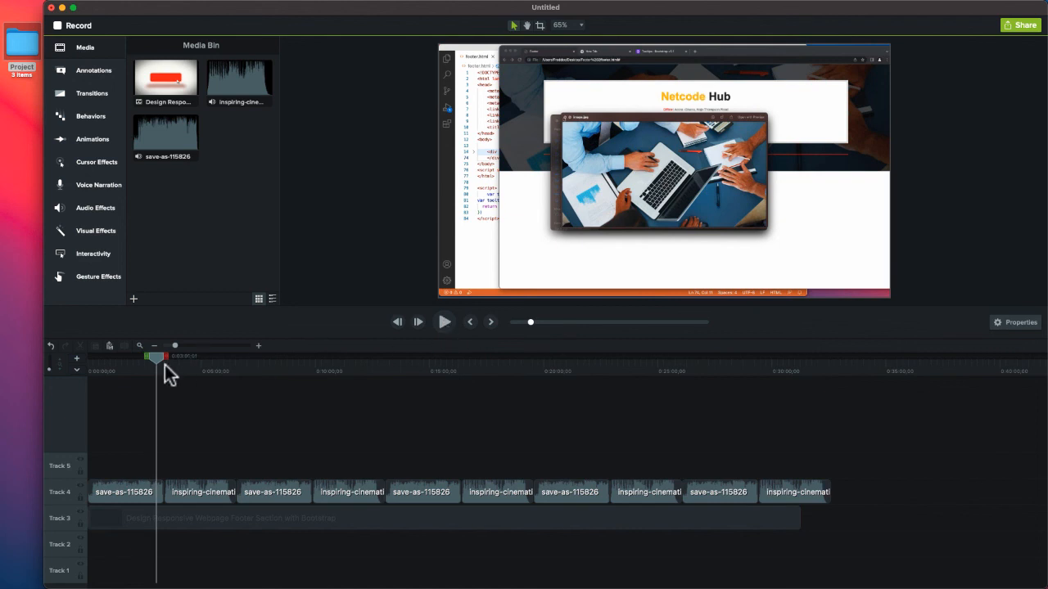
pyautogui.moveTo(158, 360); pyautogui.dragTo(209, 364)
pyautogui.click(441, 324)
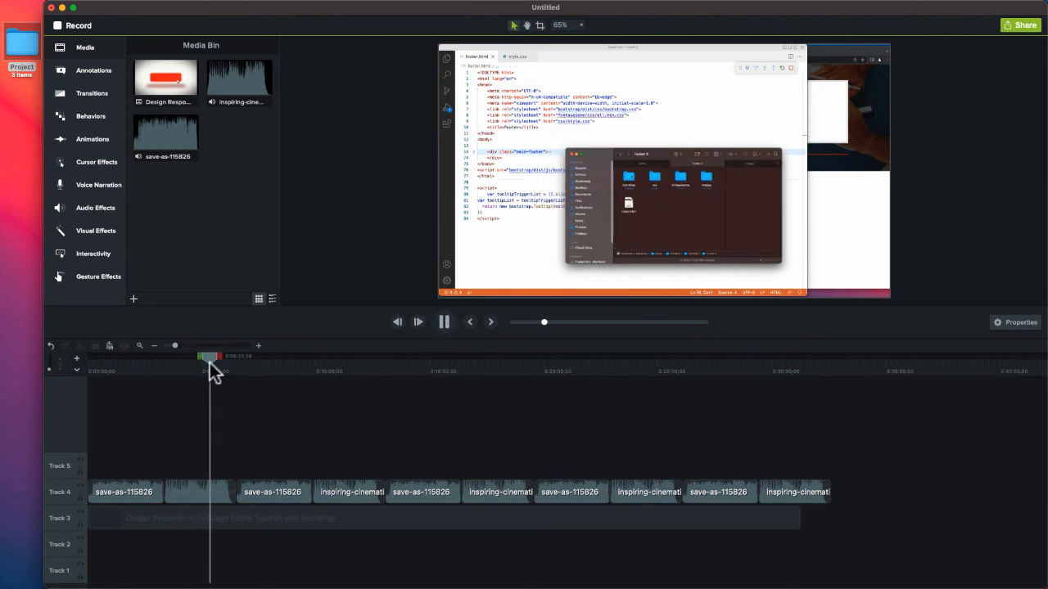
pyautogui.moveTo(211, 368); pyautogui.dragTo(258, 369)
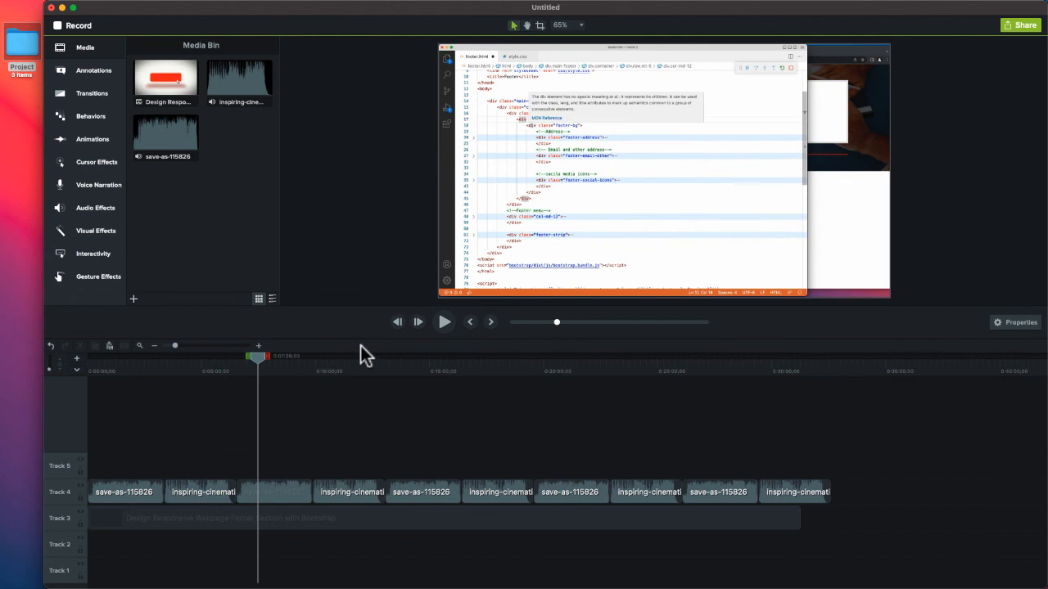
# - Stop the preview and return the playhead to the start of the timeline
pyautogui.click(444, 327)
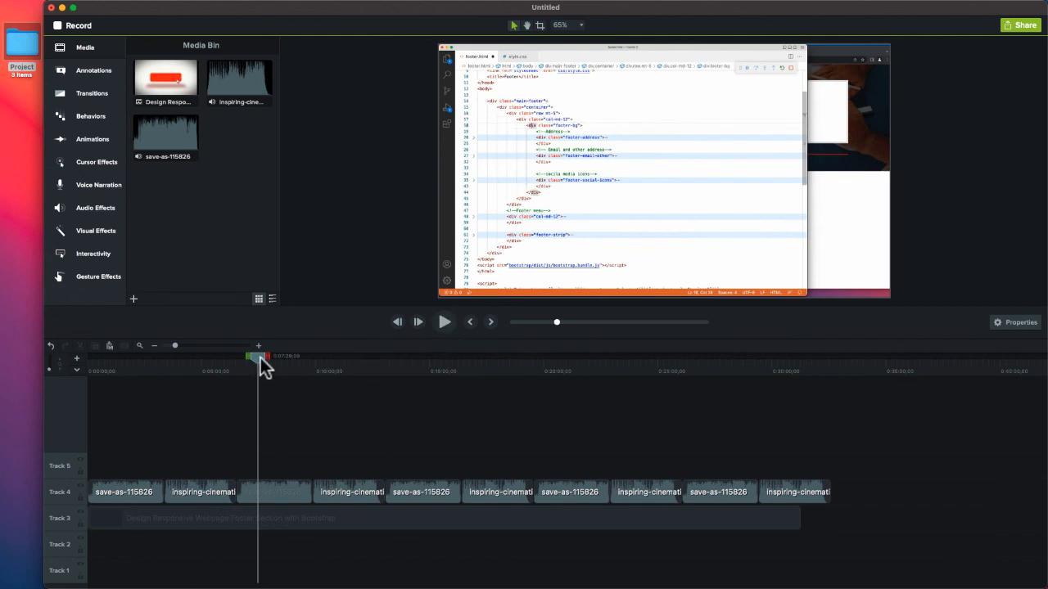
pyautogui.moveTo(262, 367); pyautogui.dragTo(89, 370)
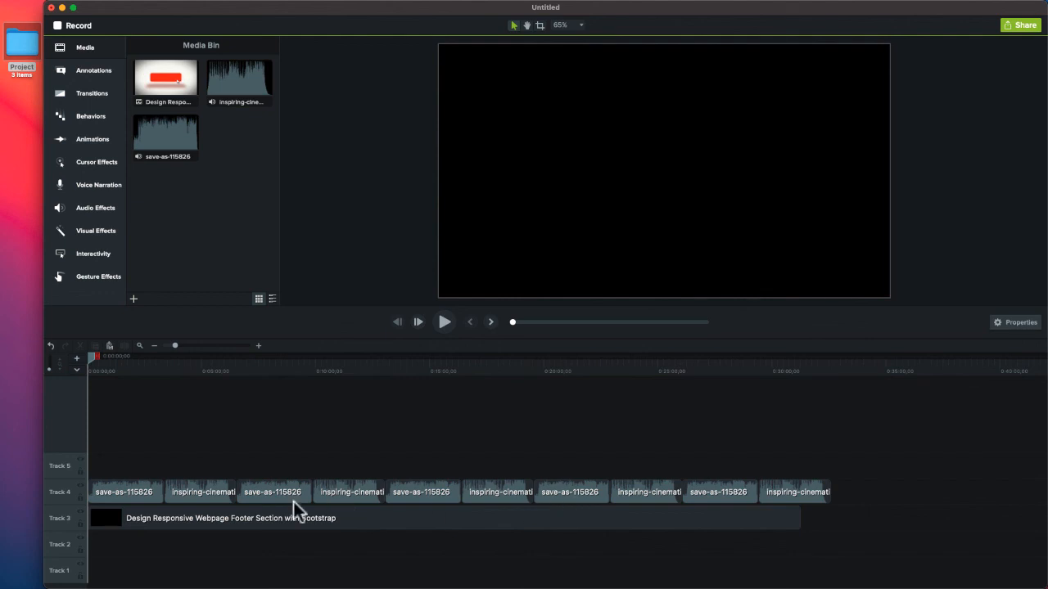
# - Move the first inspiring-cinematic clip up to Track 5 and back into its gap on Track 4
pyautogui.moveTo(153, 491); pyautogui.dragTo(188, 467)
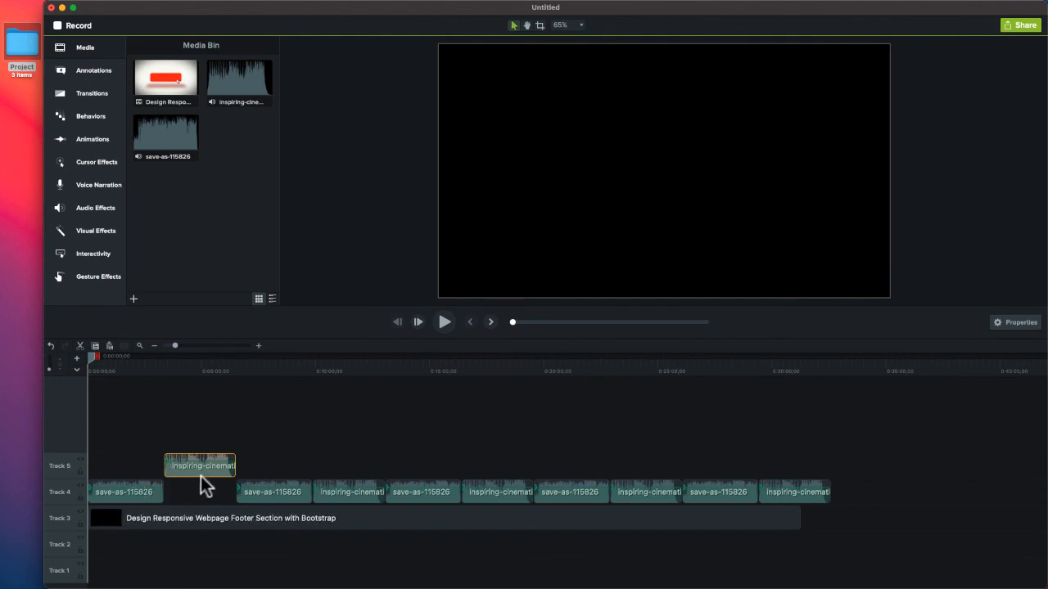
pyautogui.moveTo(200, 465); pyautogui.dragTo(198, 490)
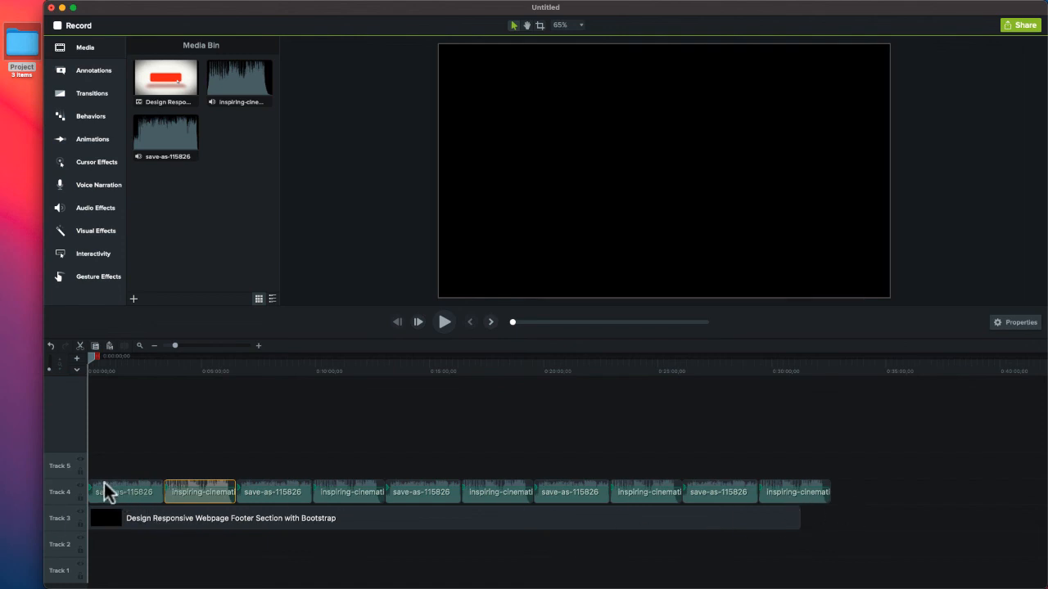
# - Examine the editing commands available for all the music clips on Track 4 and for its first two clips, then clear the selection
pyautogui.moveTo(111, 474); pyautogui.dragTo(834, 494)
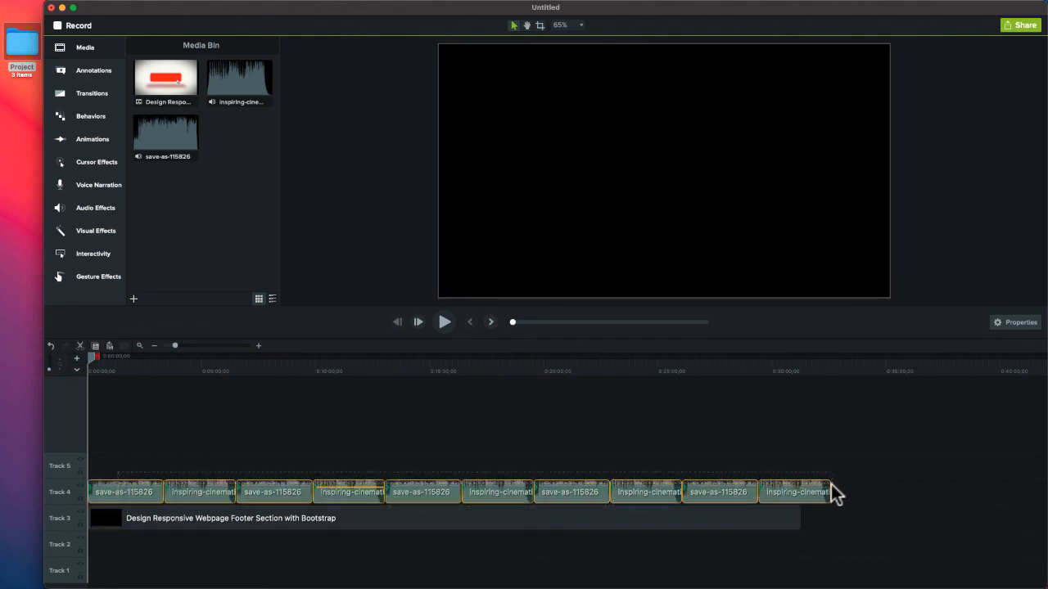
pyautogui.rightClick(786, 492)
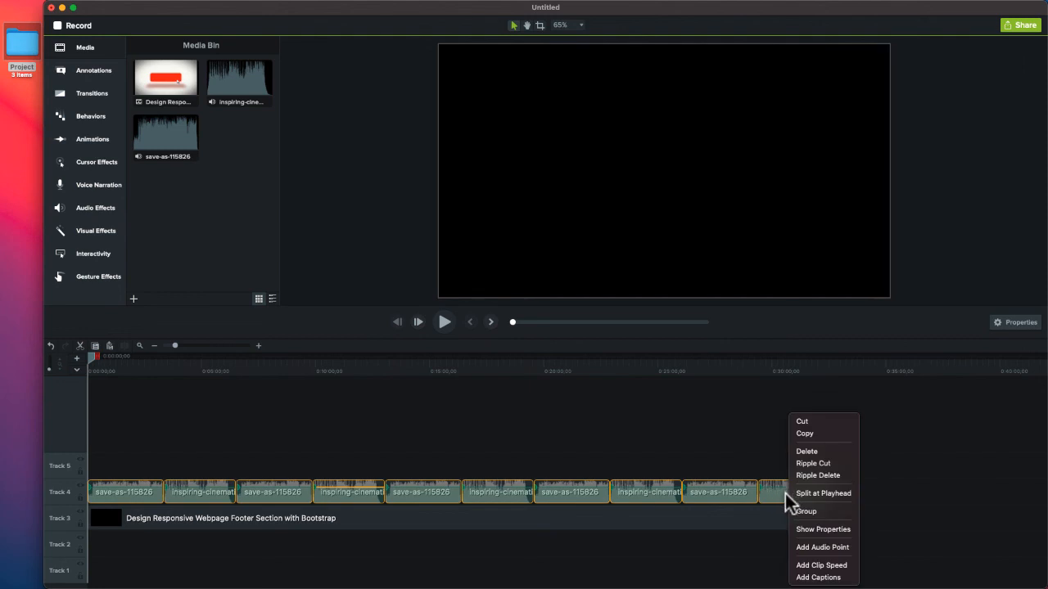
pyautogui.click(768, 496)
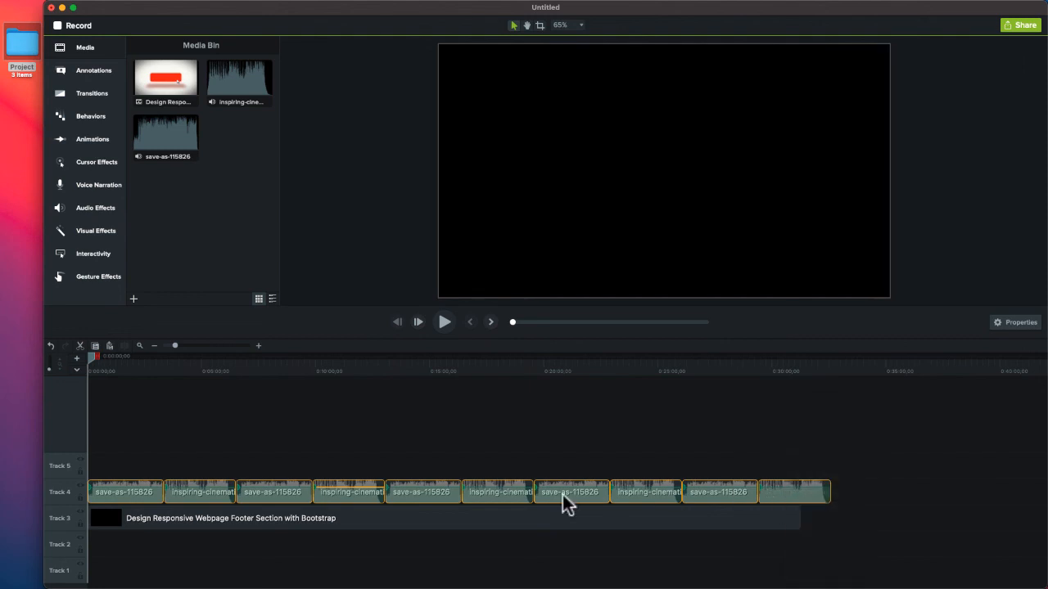
pyautogui.click(246, 489)
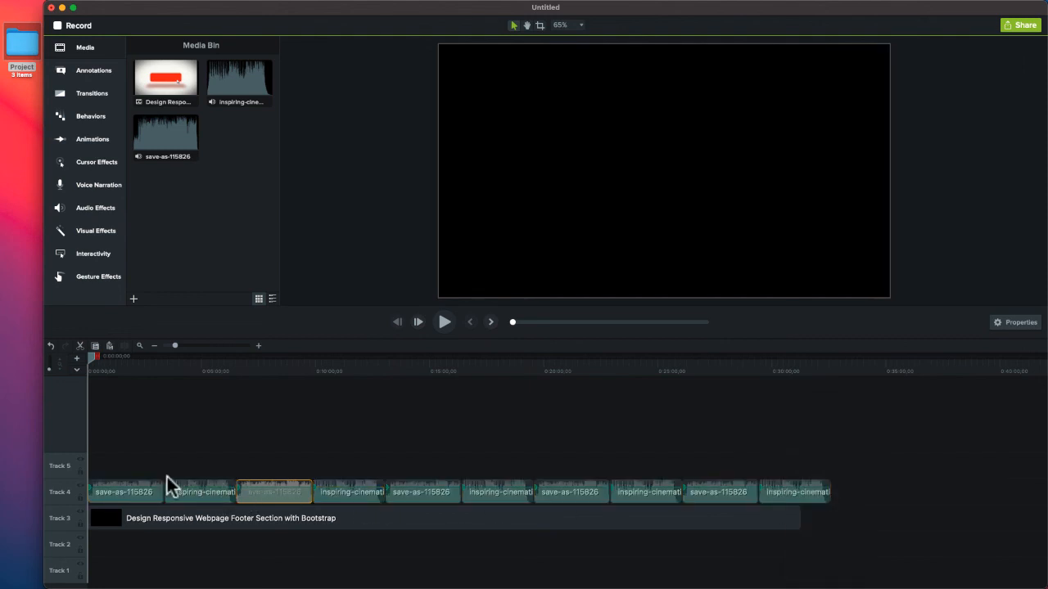
pyautogui.moveTo(154, 472); pyautogui.dragTo(166, 487)
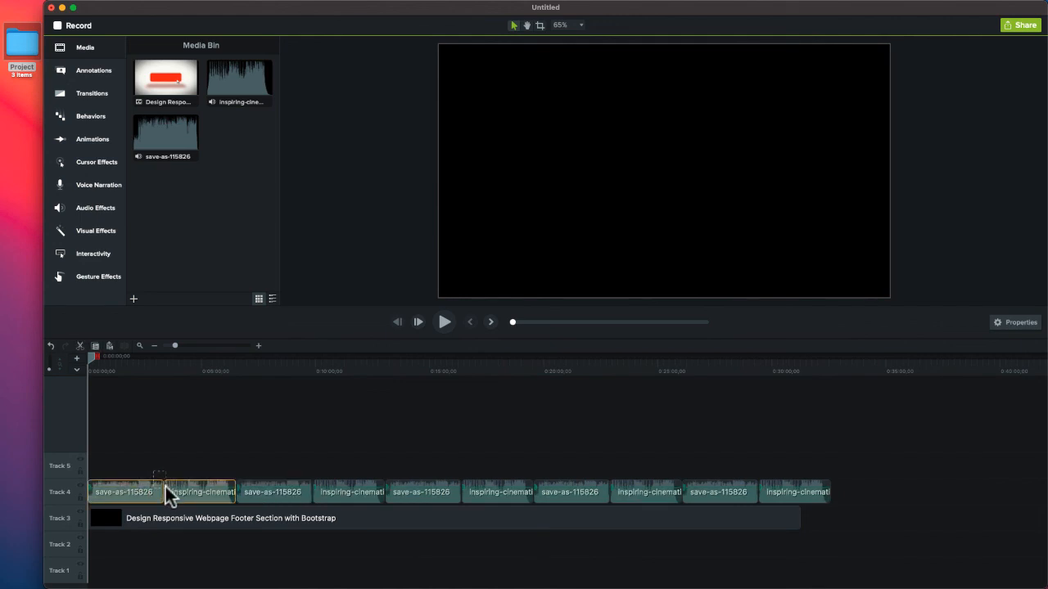
pyautogui.rightClick(170, 488)
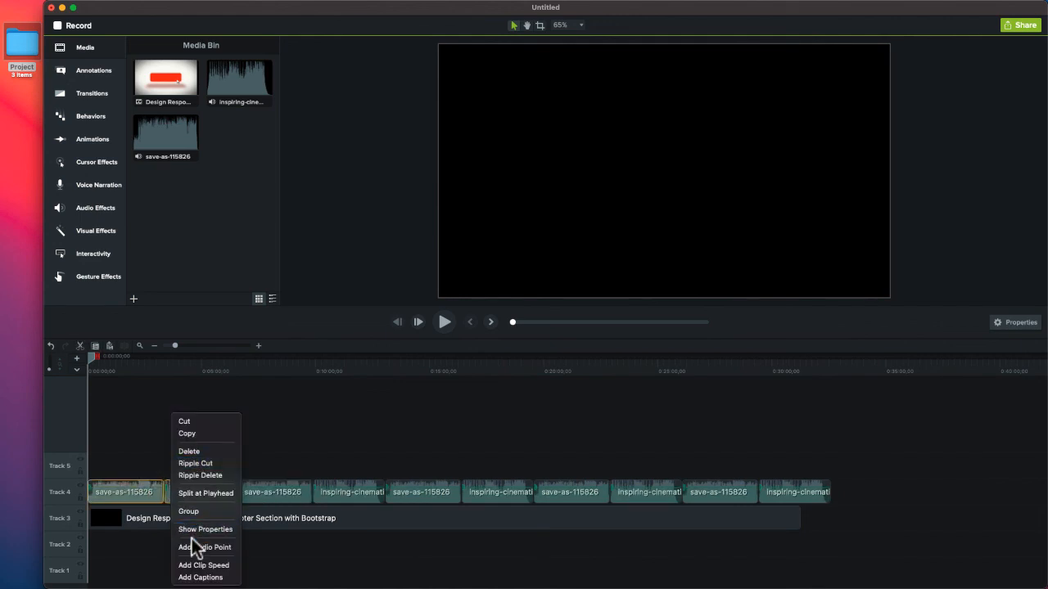
pyautogui.click(296, 510)
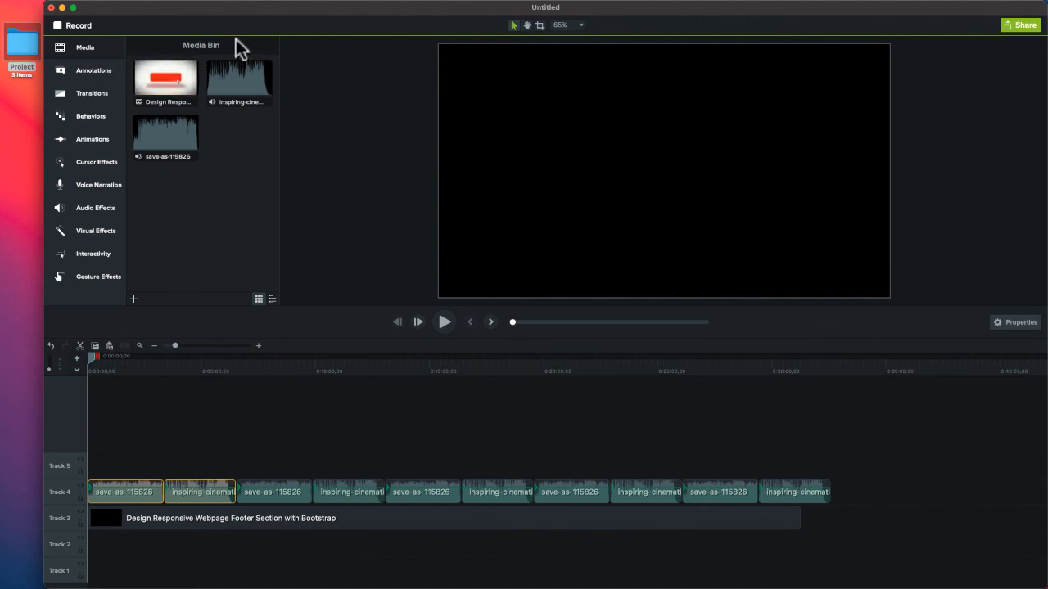
pyautogui.moveTo(191, 4)
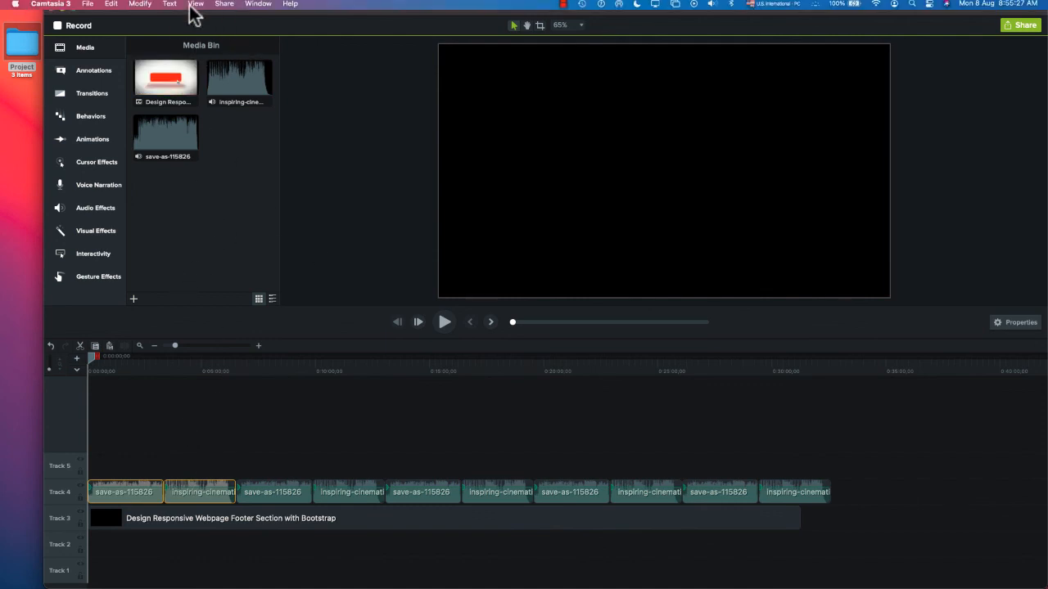
pyautogui.click(111, 7)
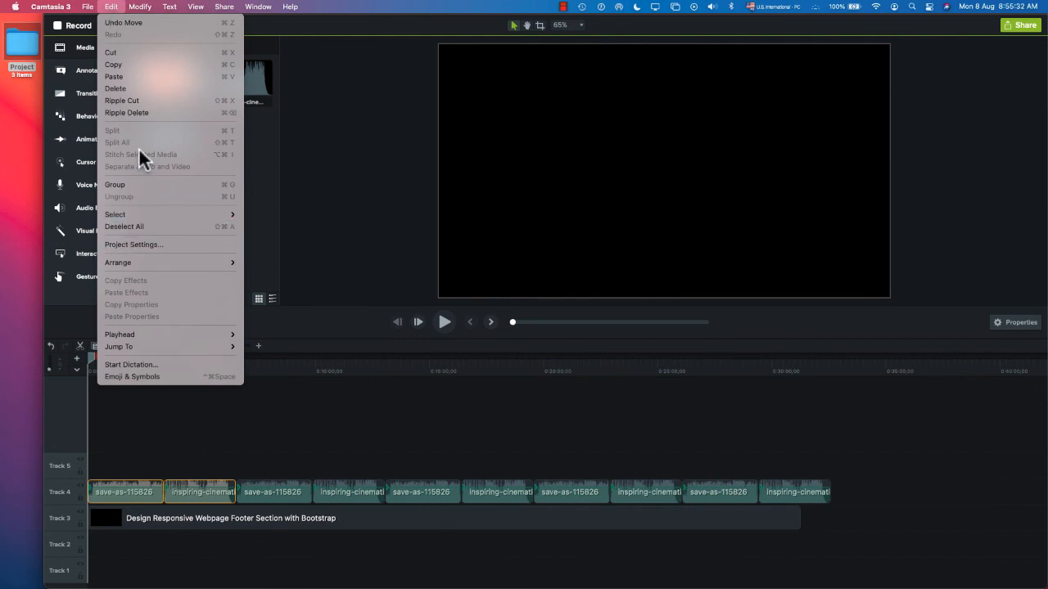
pyautogui.click(277, 419)
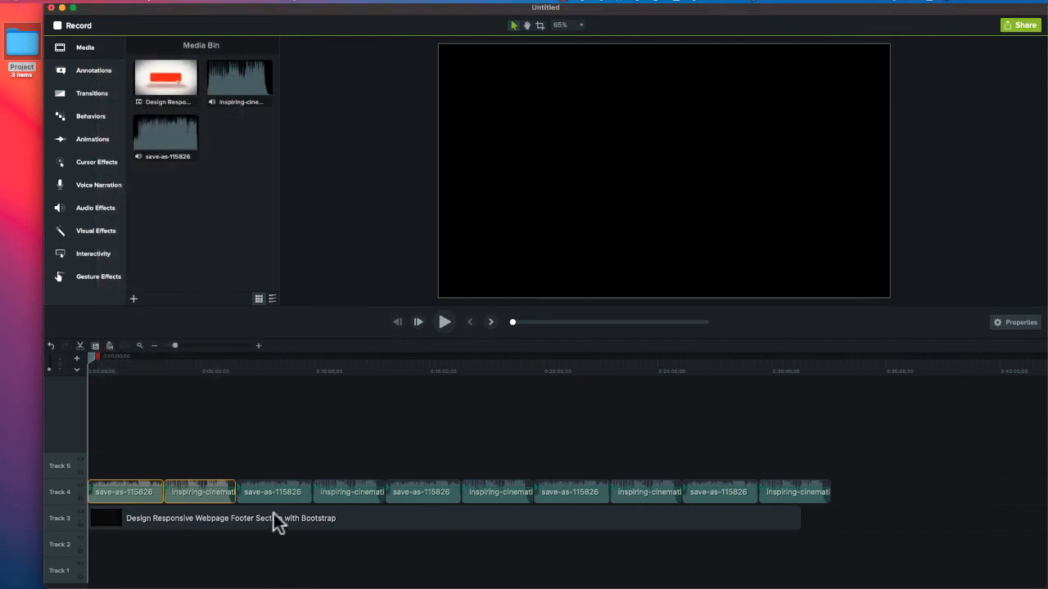
pyautogui.click(275, 471)
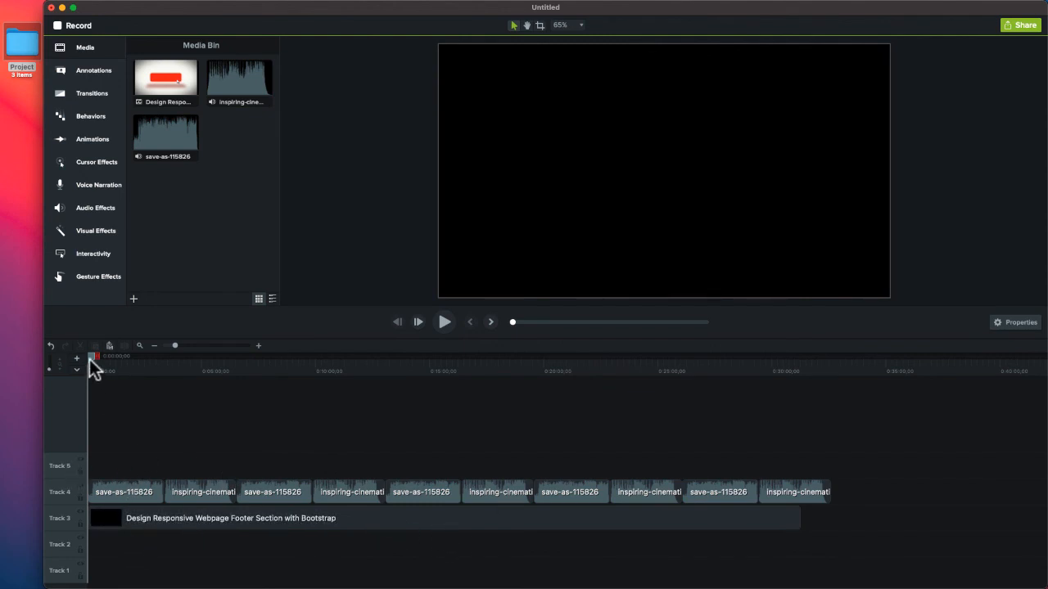
# - Open the sharing options for exporting the finished video
pyautogui.click(1023, 26)
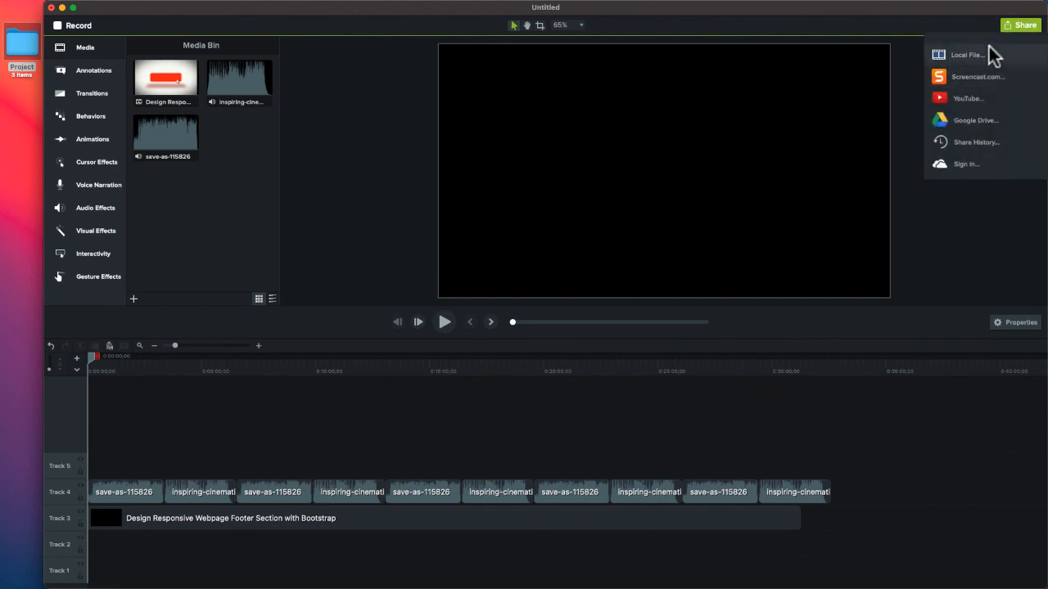